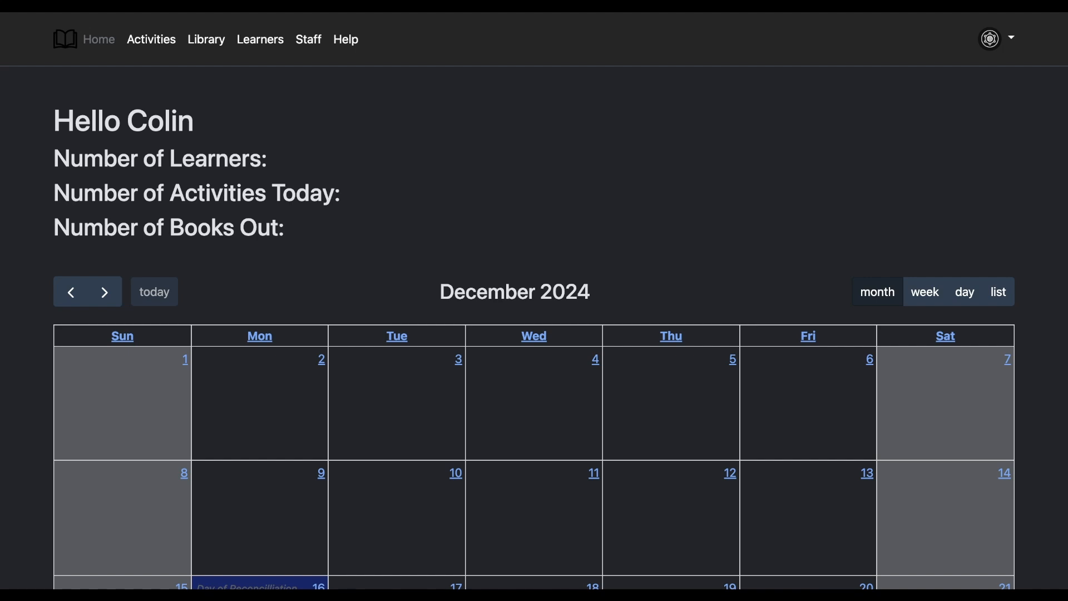
- Look over the December 2024 calendar on the home page
scroll(534, 301, down, 3)
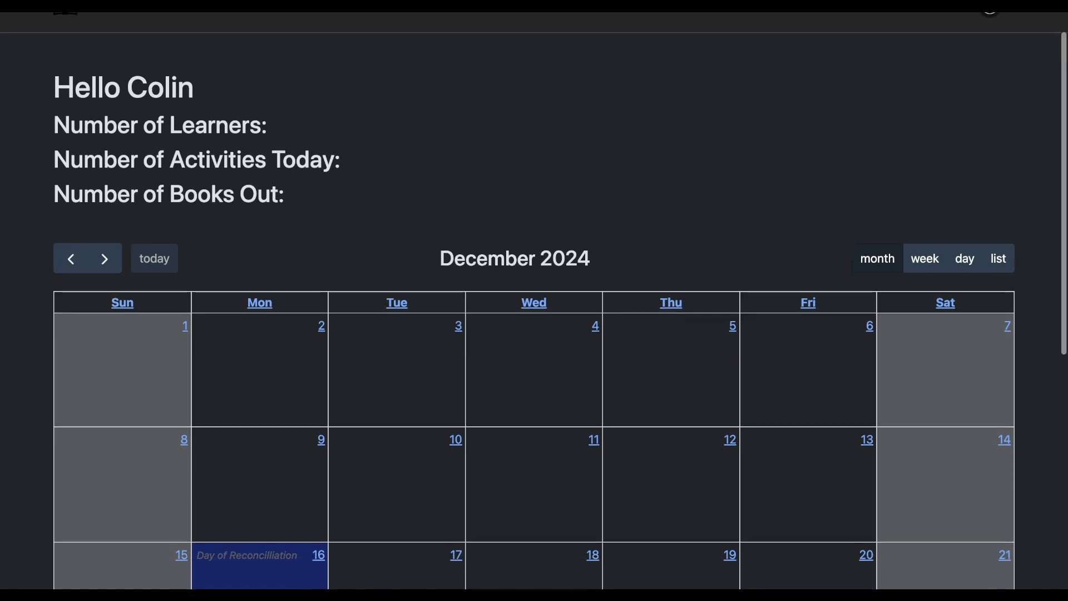
scroll(534, 300, down, 10)
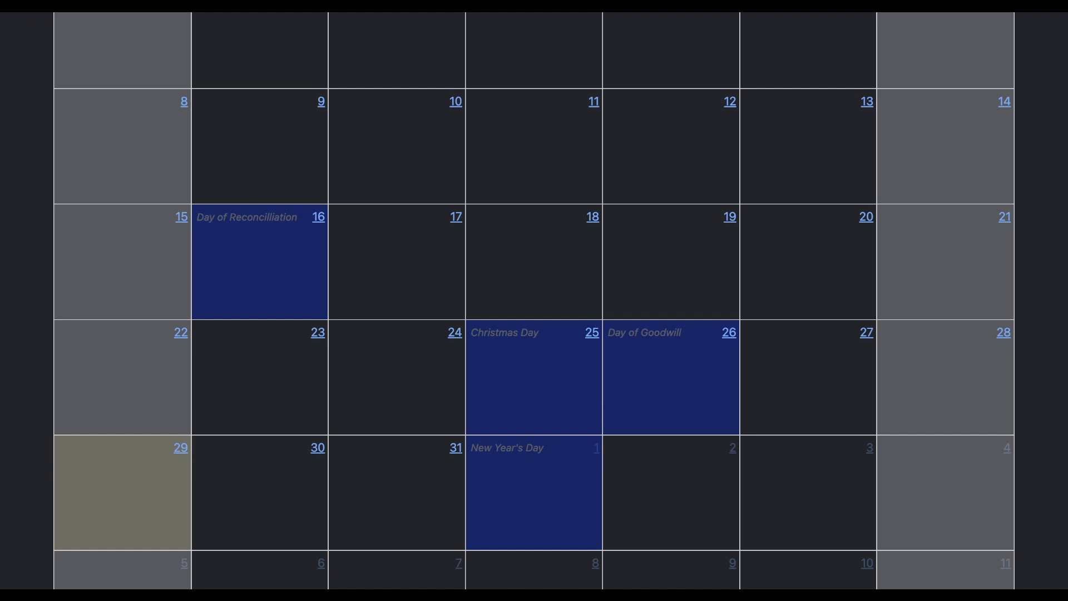
scroll(534, 301, down, 3)
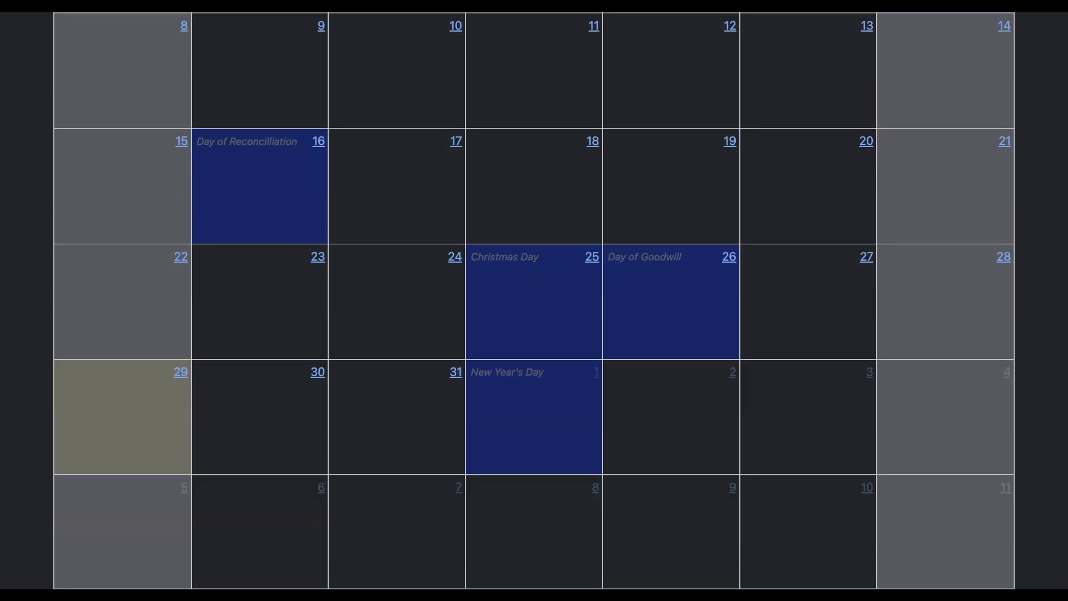
scroll(534, 301, up, 15)
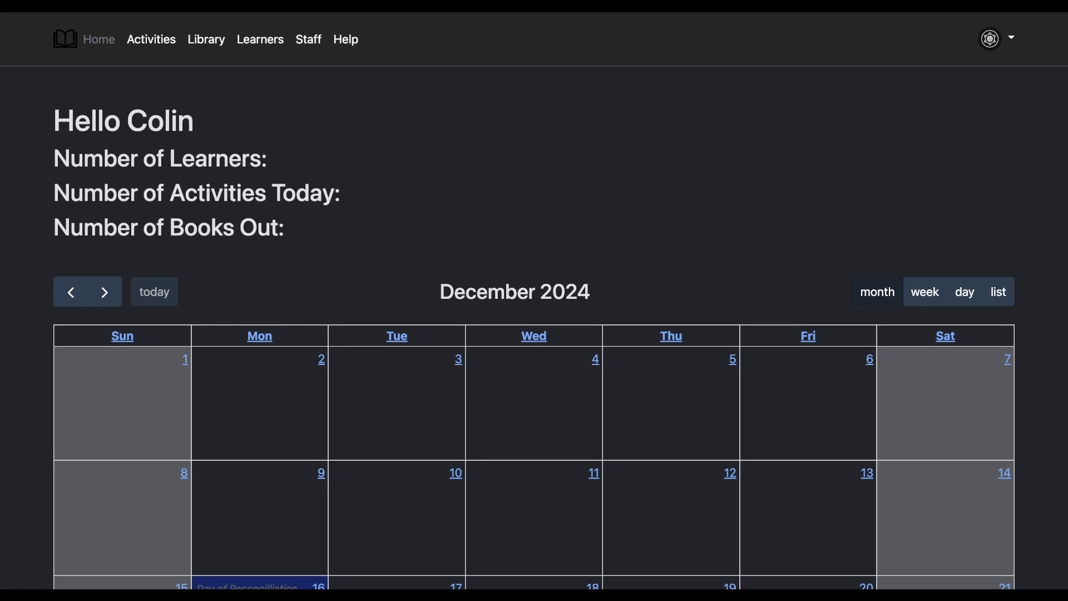
- Open the settings and add a school house named Blue
click(996, 38)
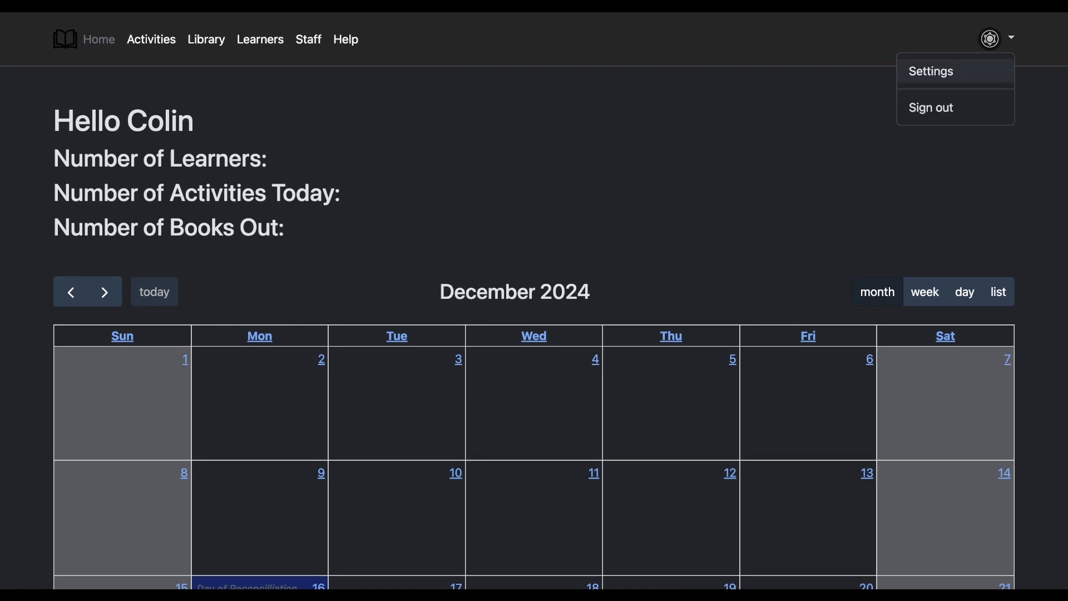
click(932, 71)
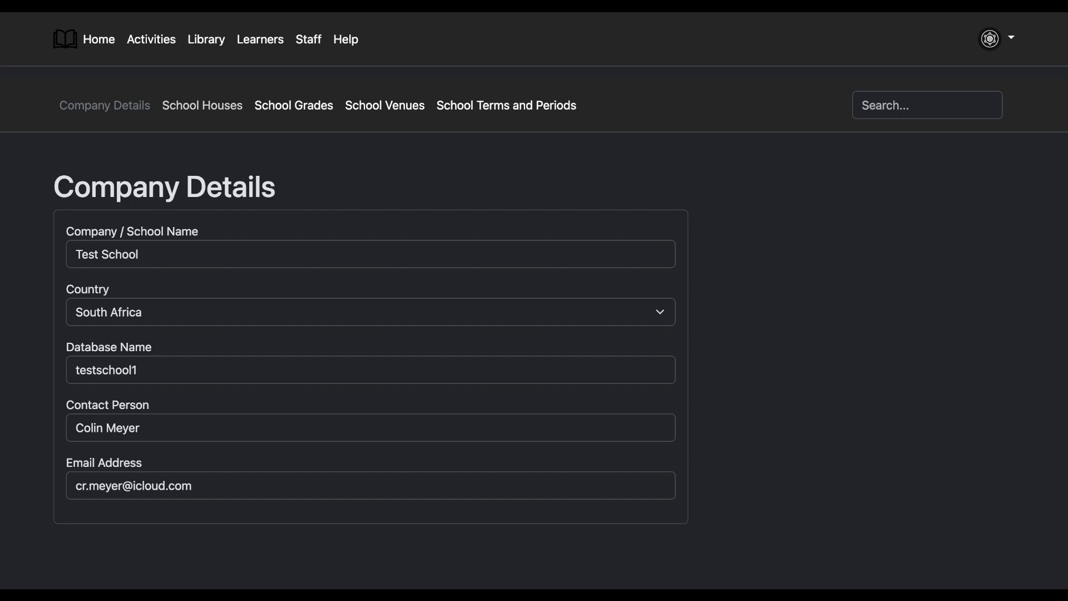
click(202, 105)
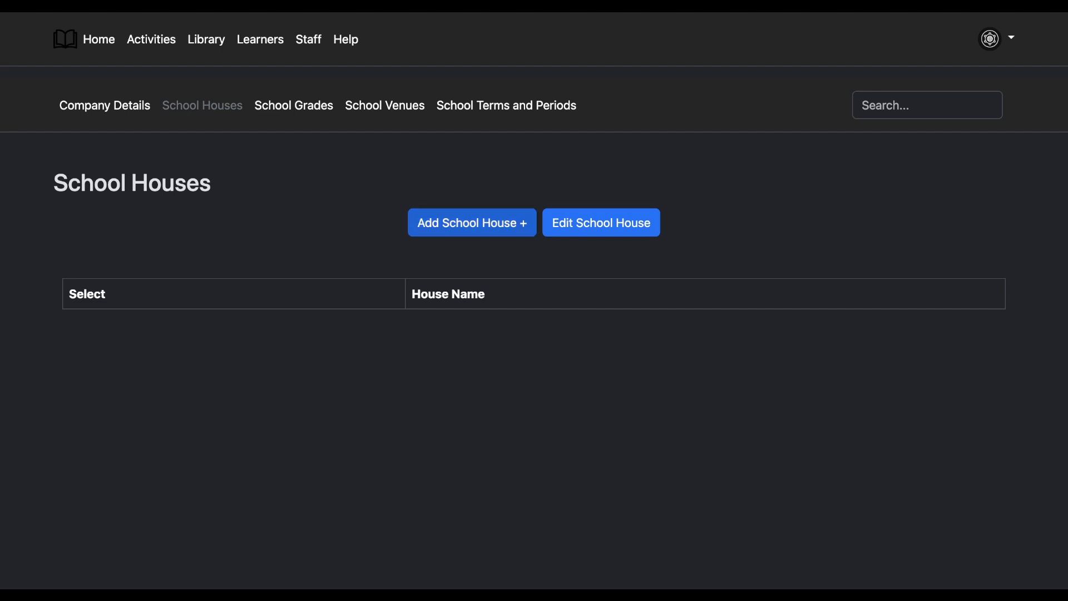
click(472, 223)
click(370, 254)
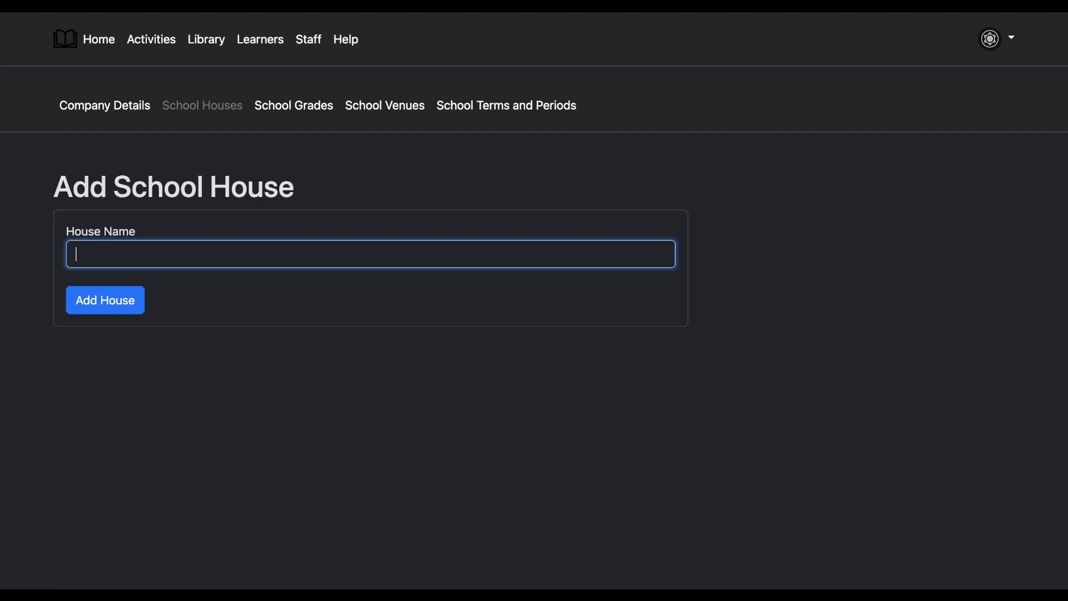
text(Blue)
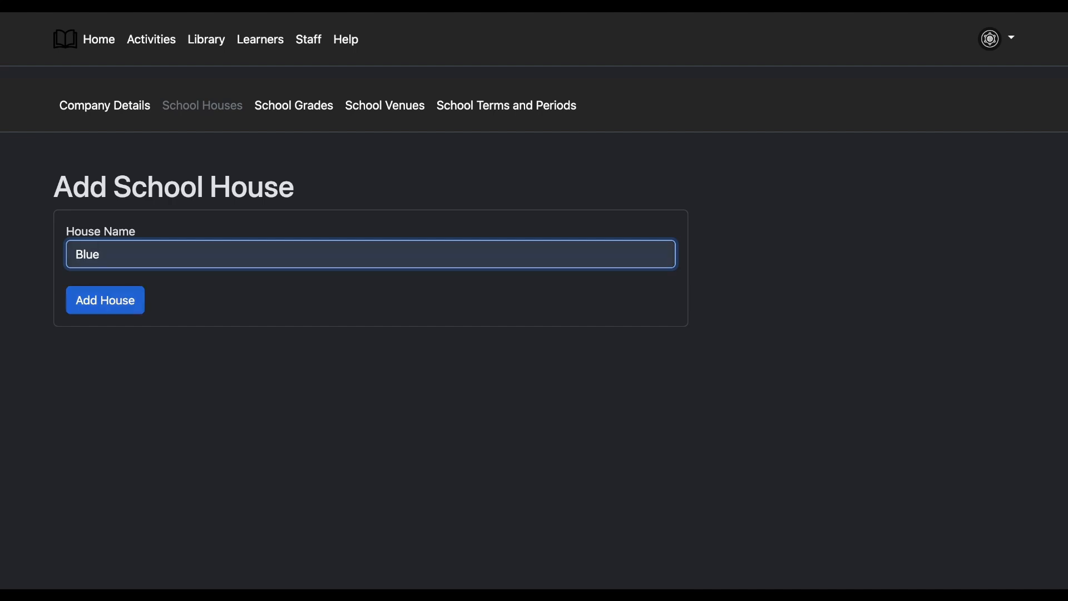
click(105, 300)
- Add two more school houses, named green and red
click(472, 222)
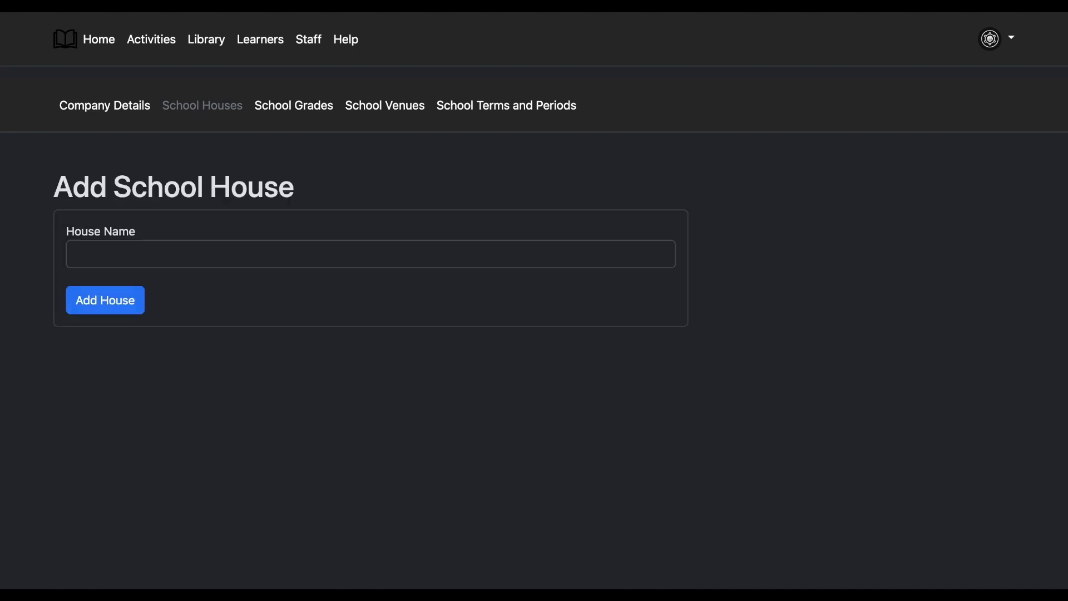
click(371, 254)
text(green)
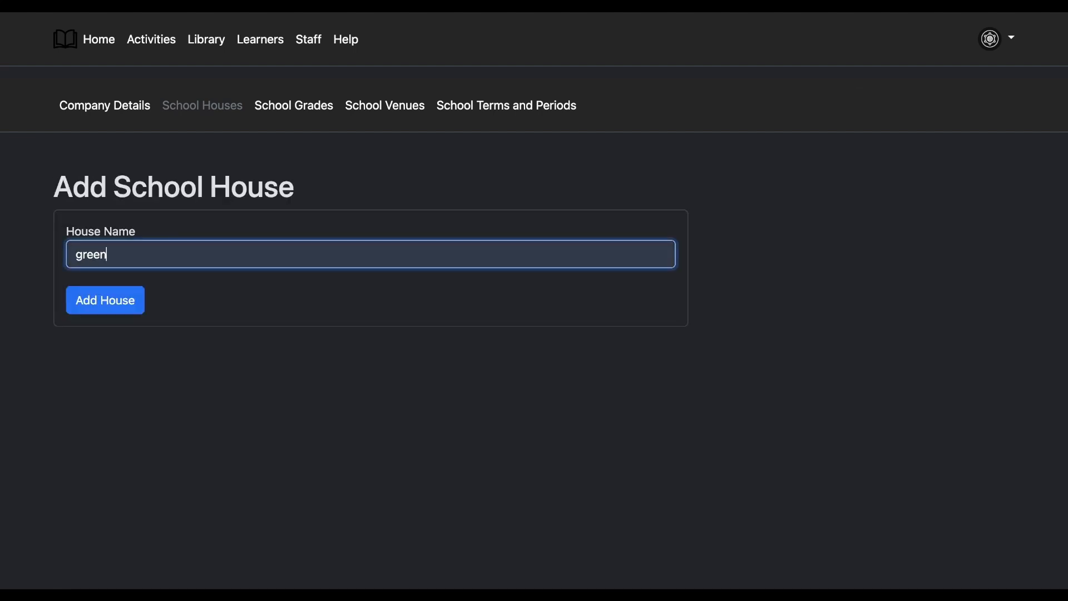
click(105, 300)
click(472, 222)
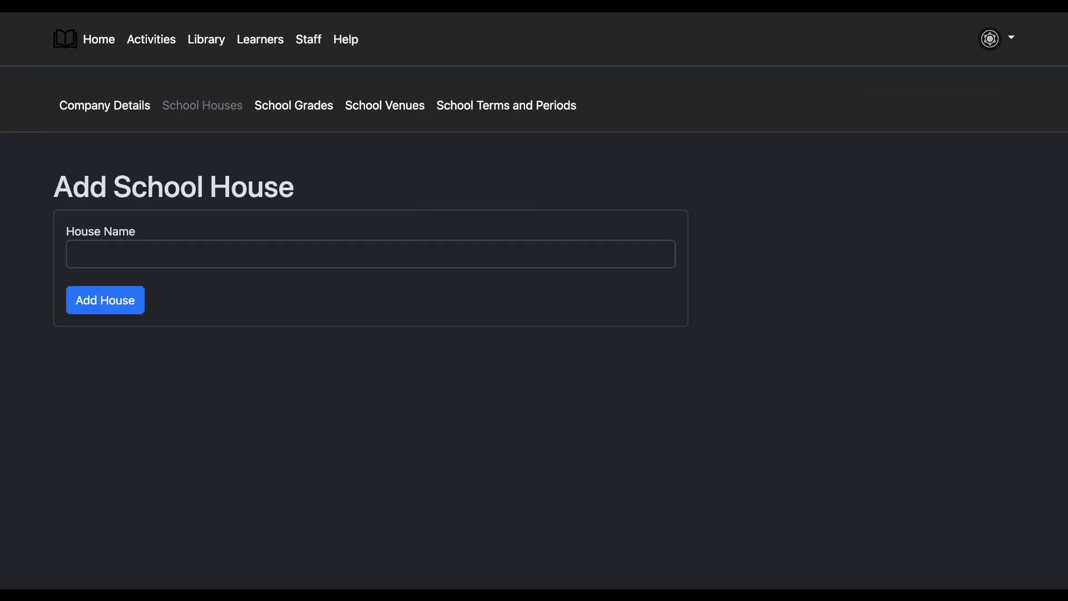
click(223, 255)
click(112, 314)
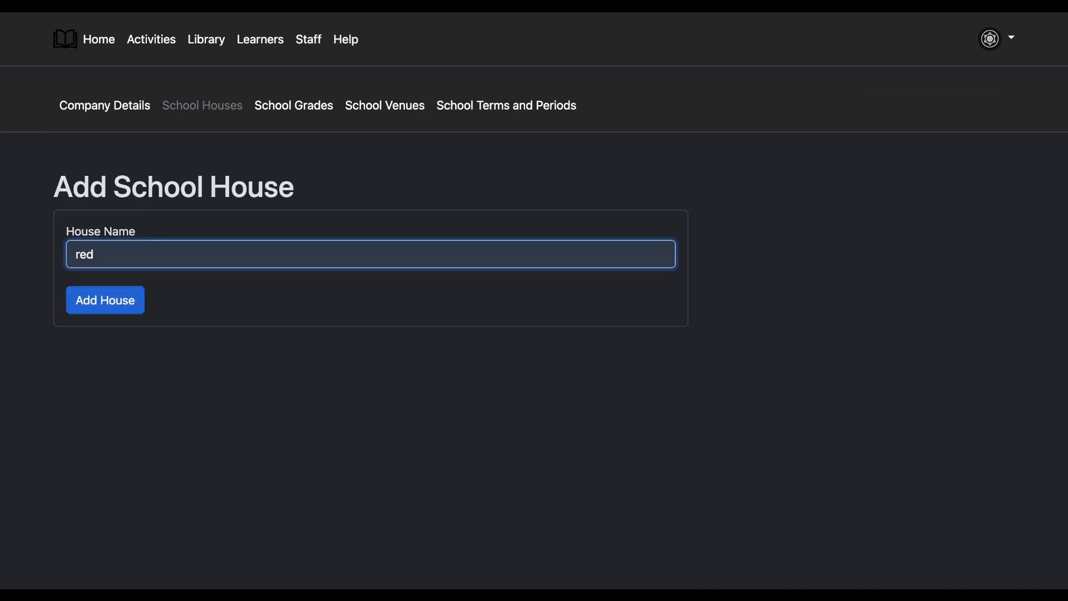
click(105, 300)
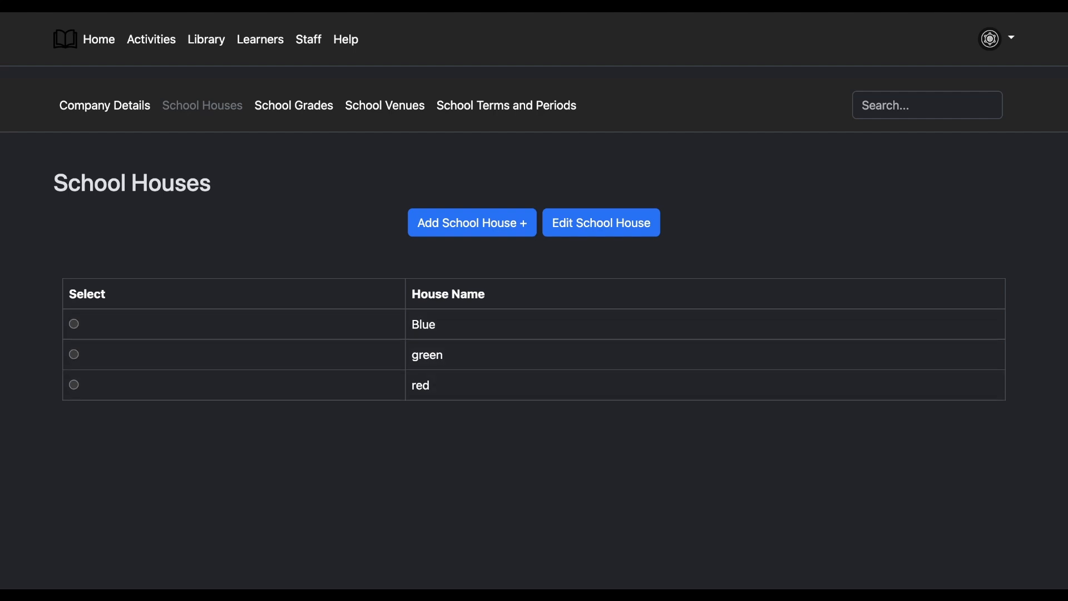
- Add Grade R and Primary School to the school grades
click(294, 105)
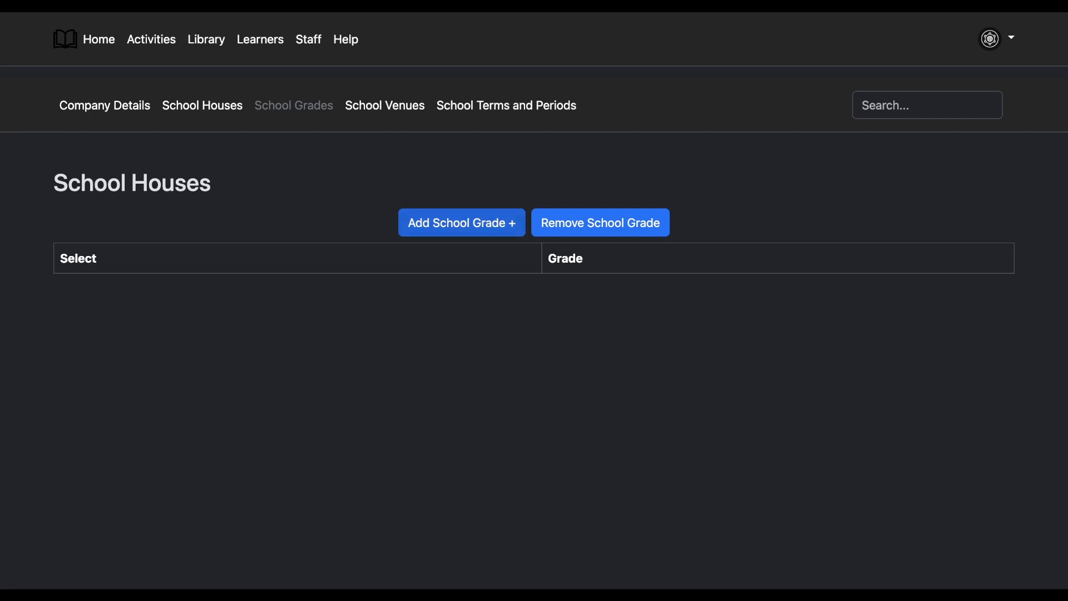
click(462, 222)
click(371, 254)
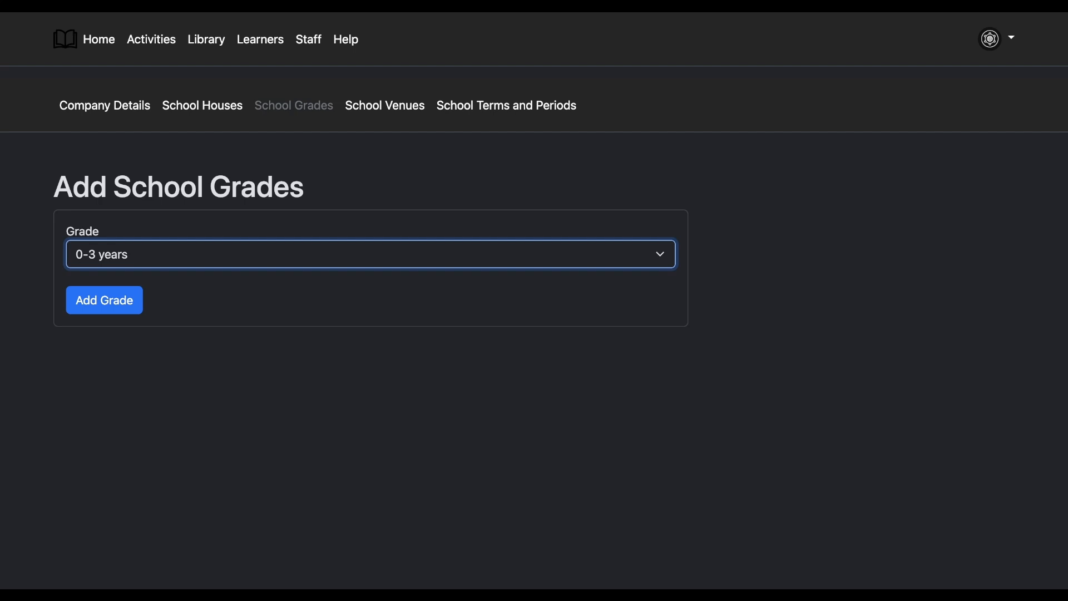
click(98, 255)
click(104, 301)
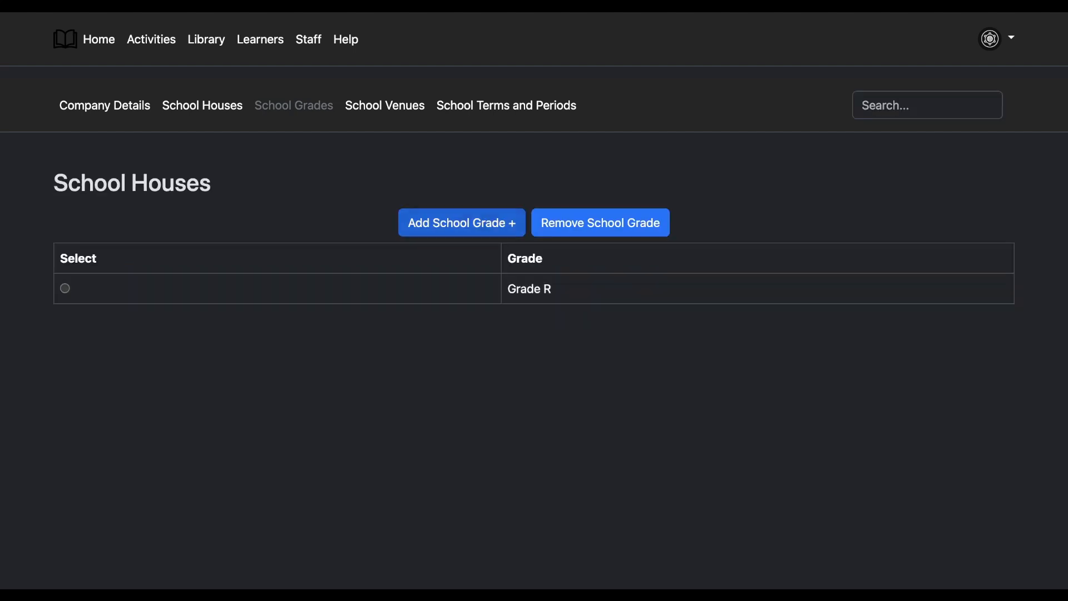
click(461, 223)
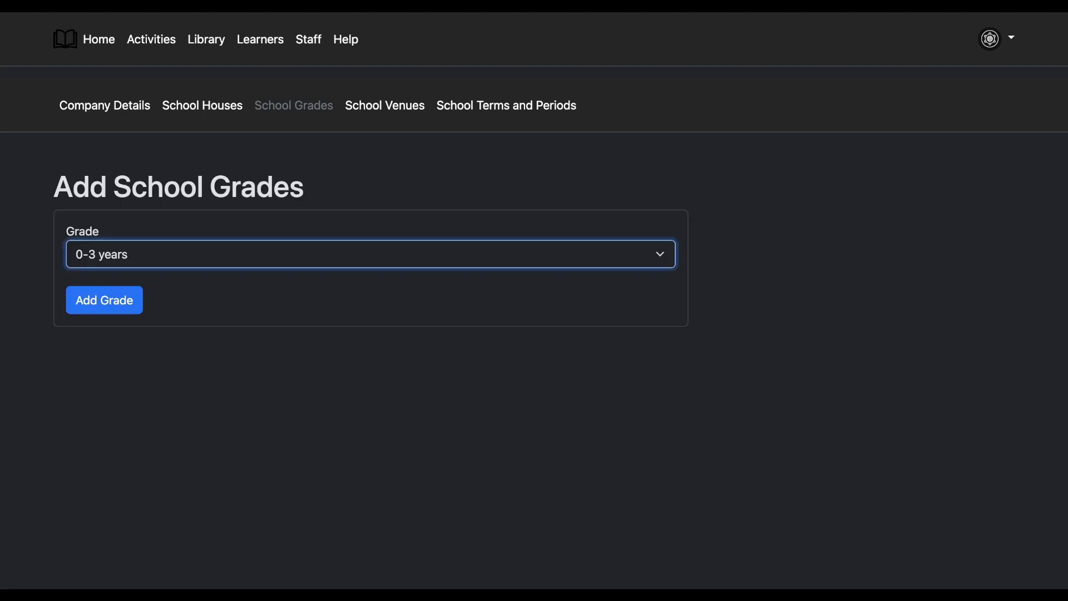
click(116, 254)
click(104, 301)
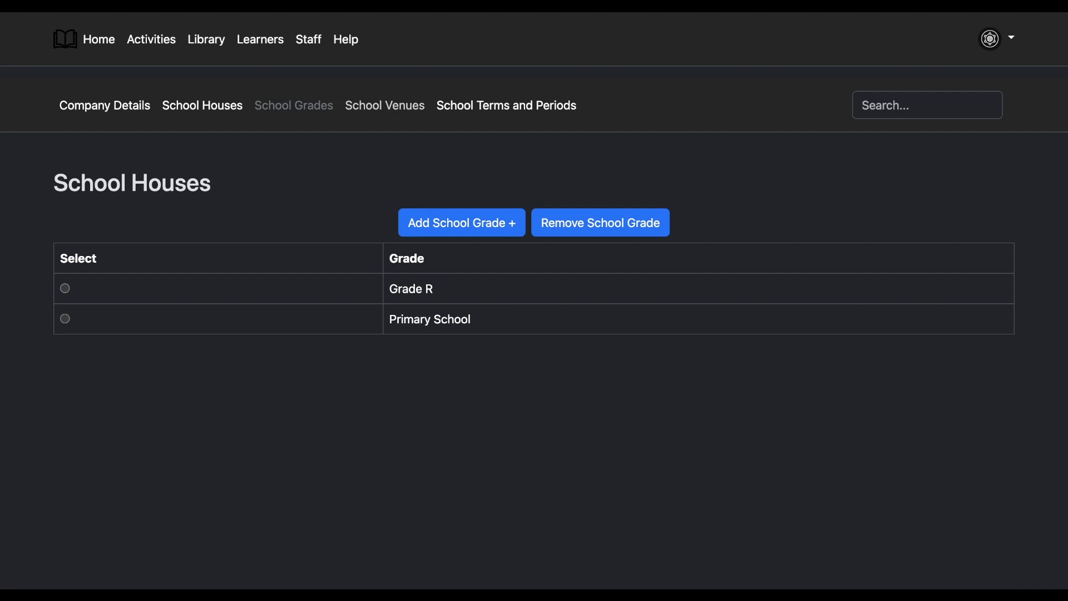
- Add a school venue named Auditorium
click(385, 105)
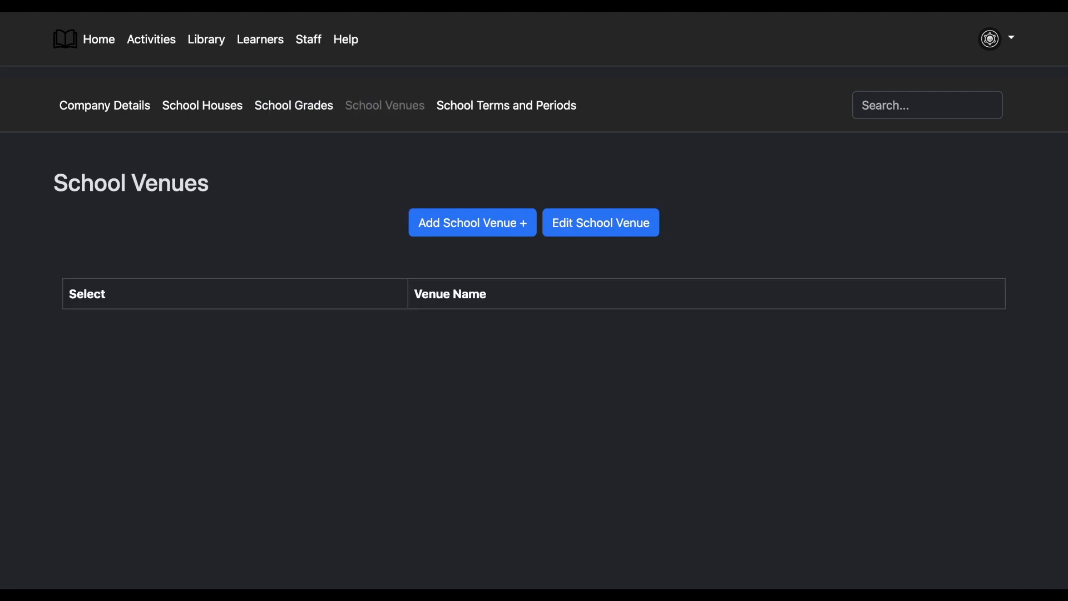
click(472, 223)
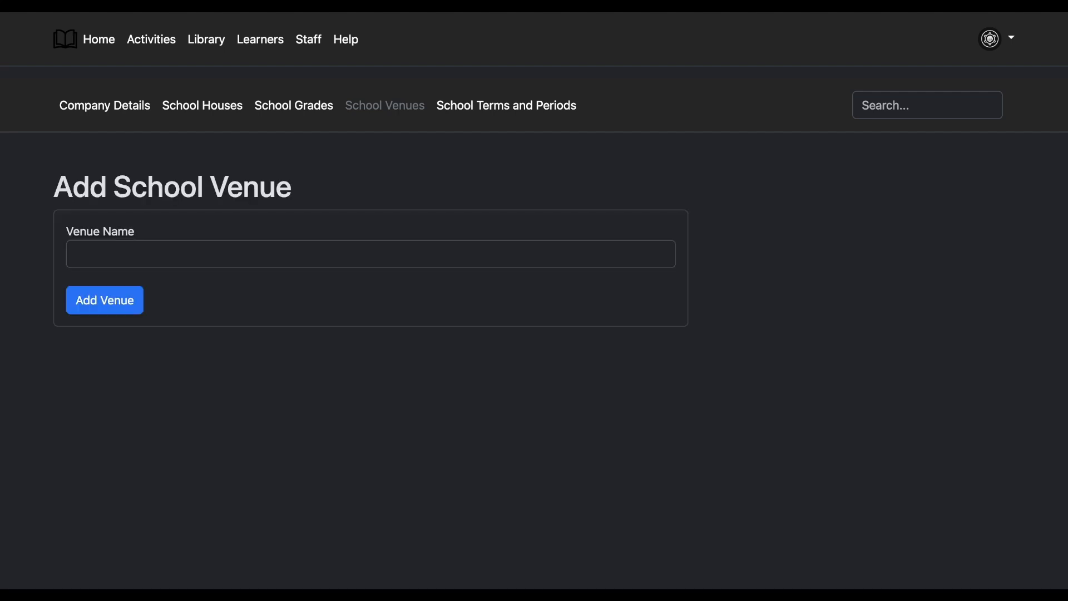
click(371, 255)
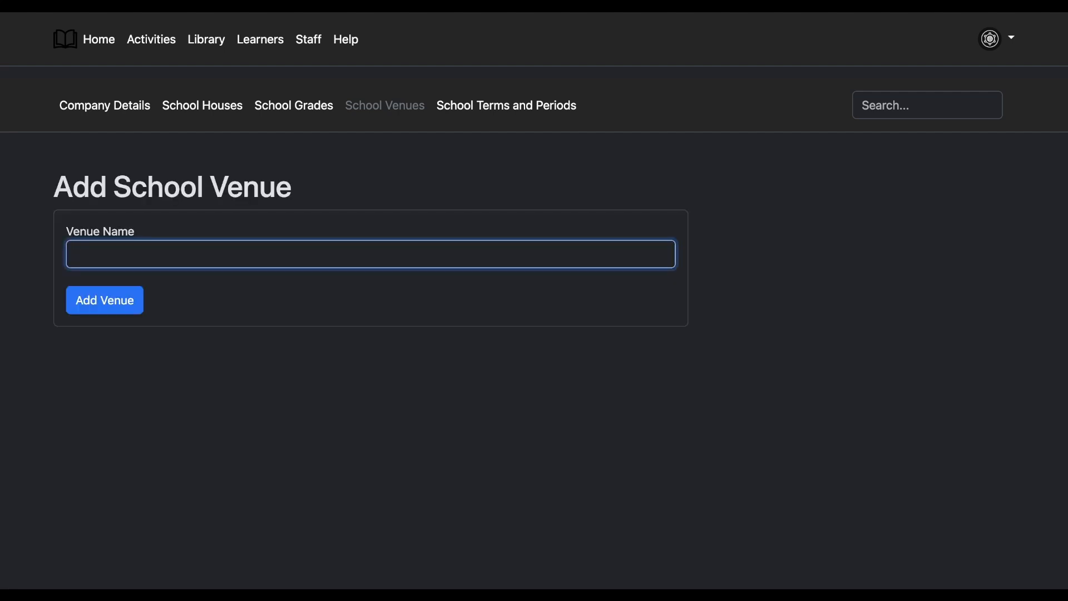
text(Hall)
key(BackSpace)
key(BackSpace)
key(BackSpace)
text(Auditorium)
key(Return)
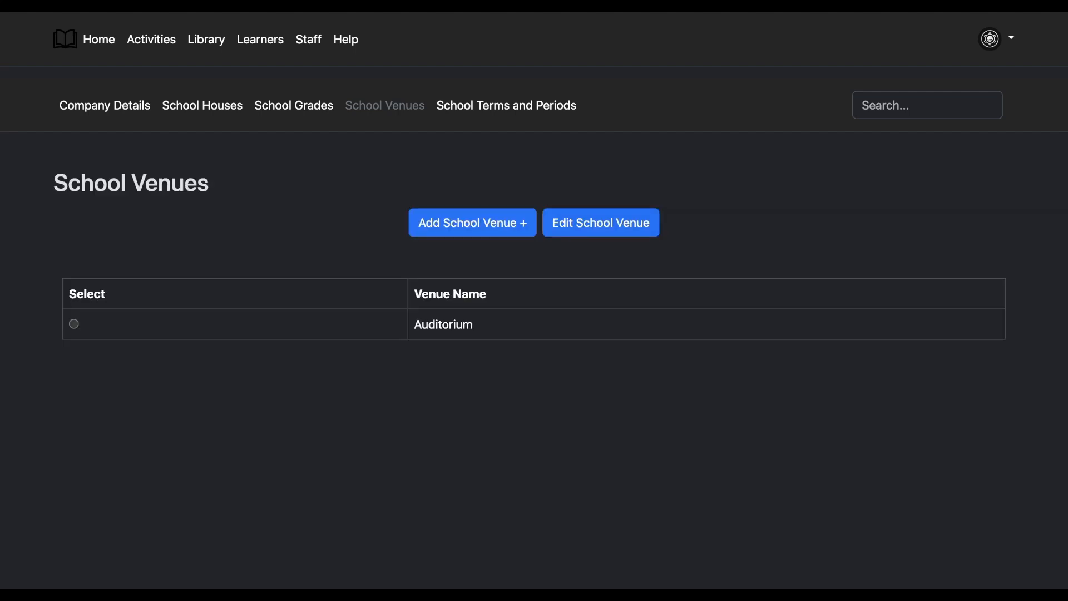
- Add two more school venues, named Class 100 and Athletics Field
click(472, 223)
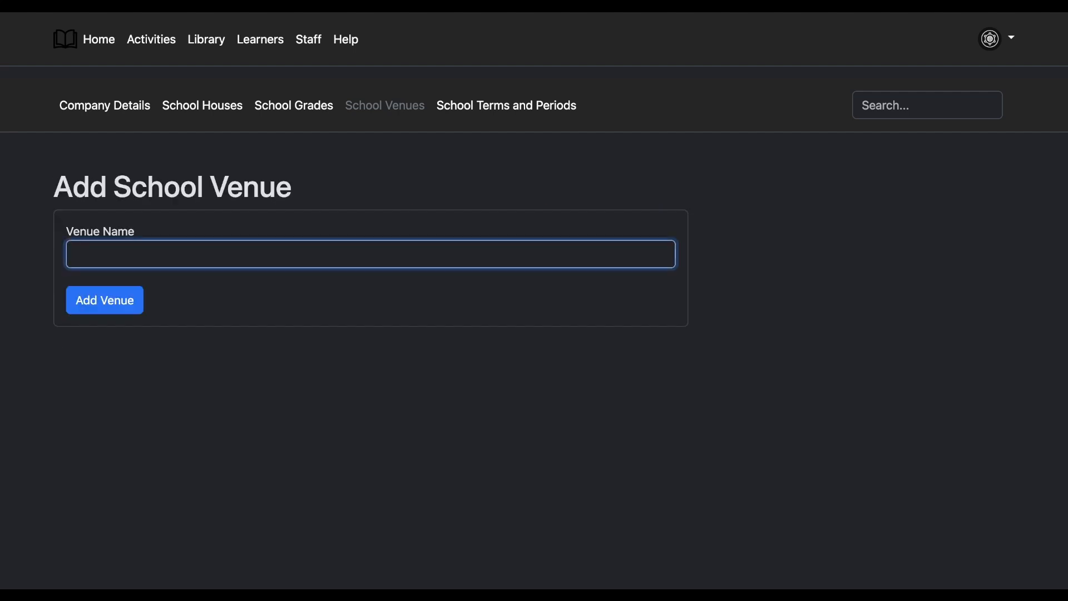
text(Class 100)
key(Return)
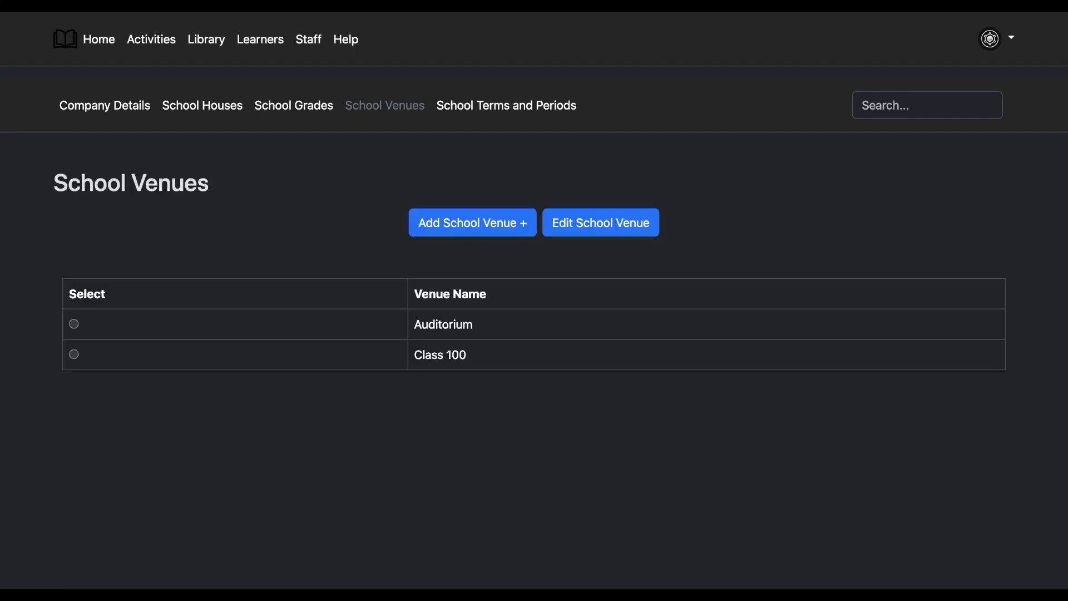
click(473, 223)
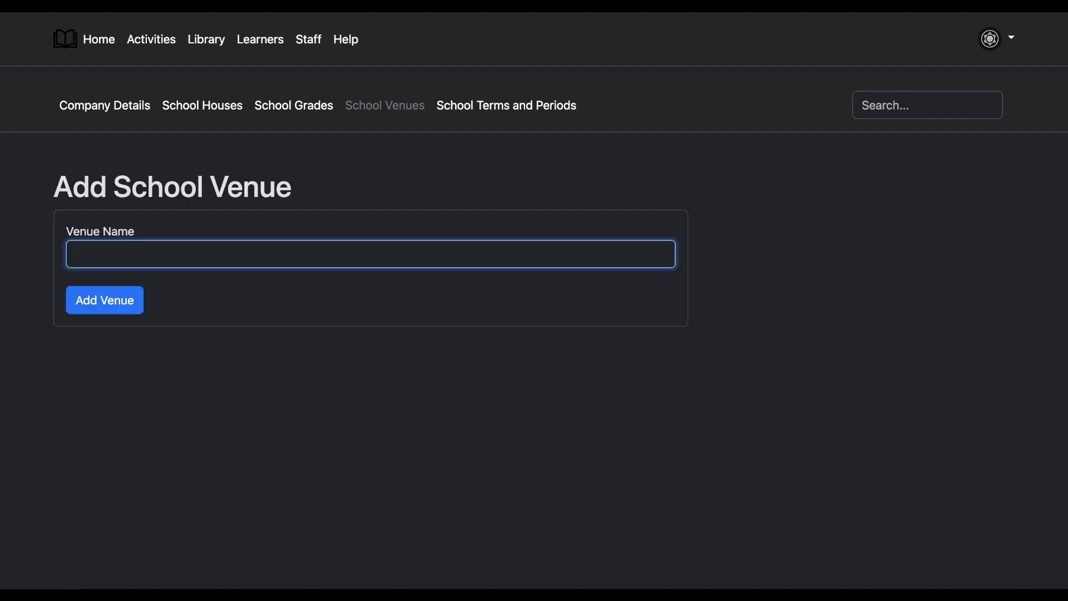
text(Athletics Field)
key(Return)
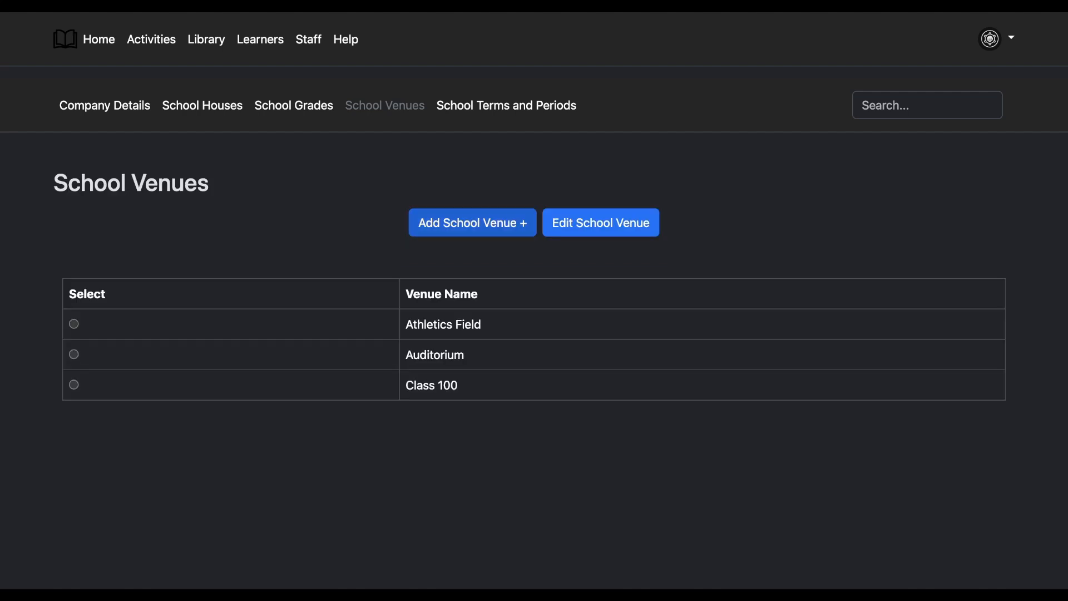
- Add another school venue named Music Room
click(472, 222)
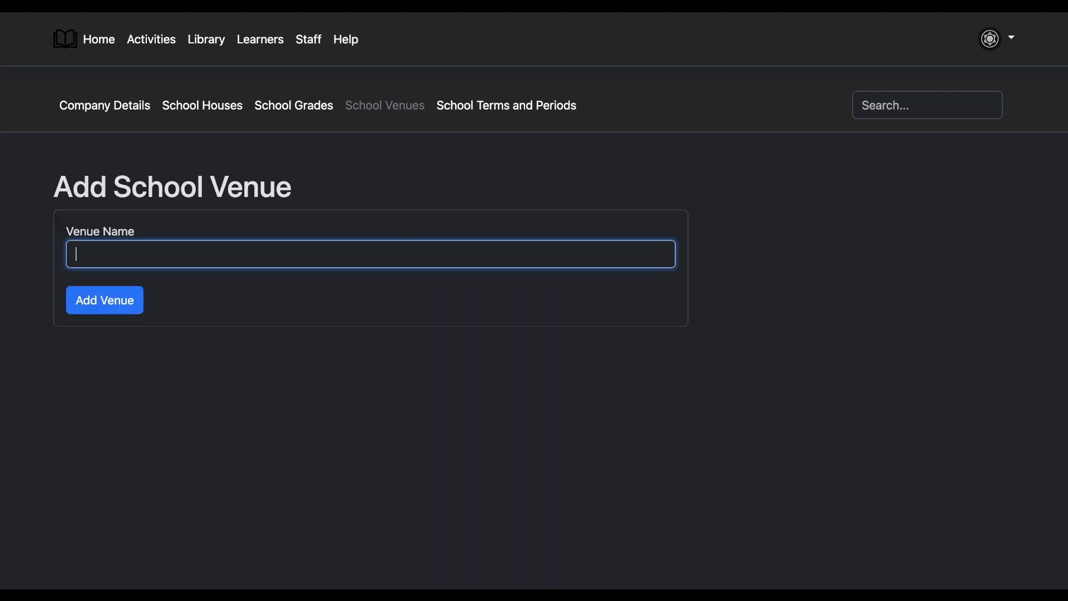
text(Music Room)
key(Return)
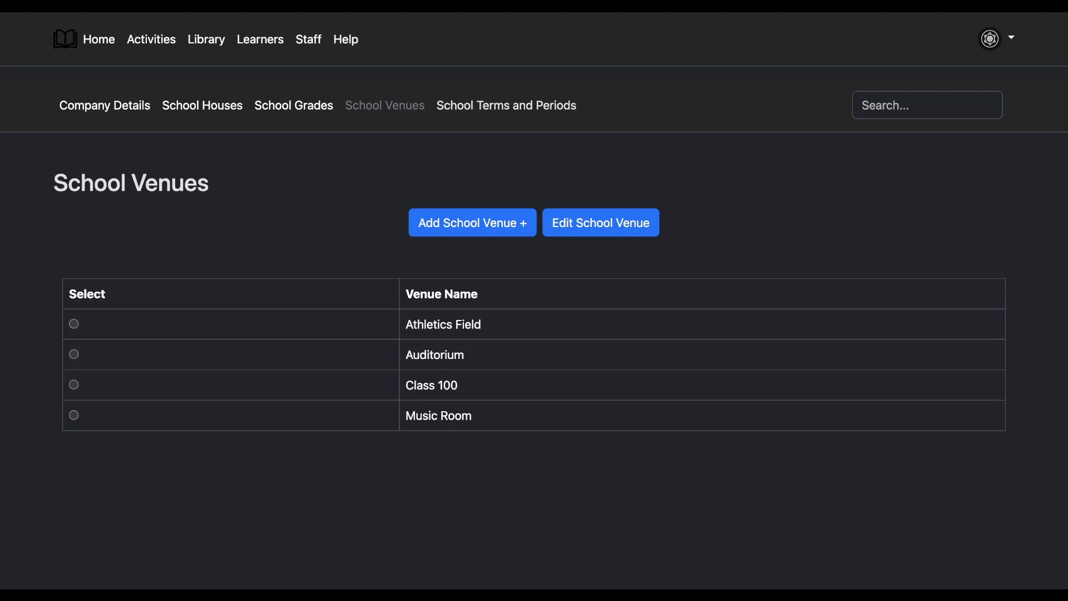
- Start a new school term in the terms and periods settings and name it Term 1
click(506, 105)
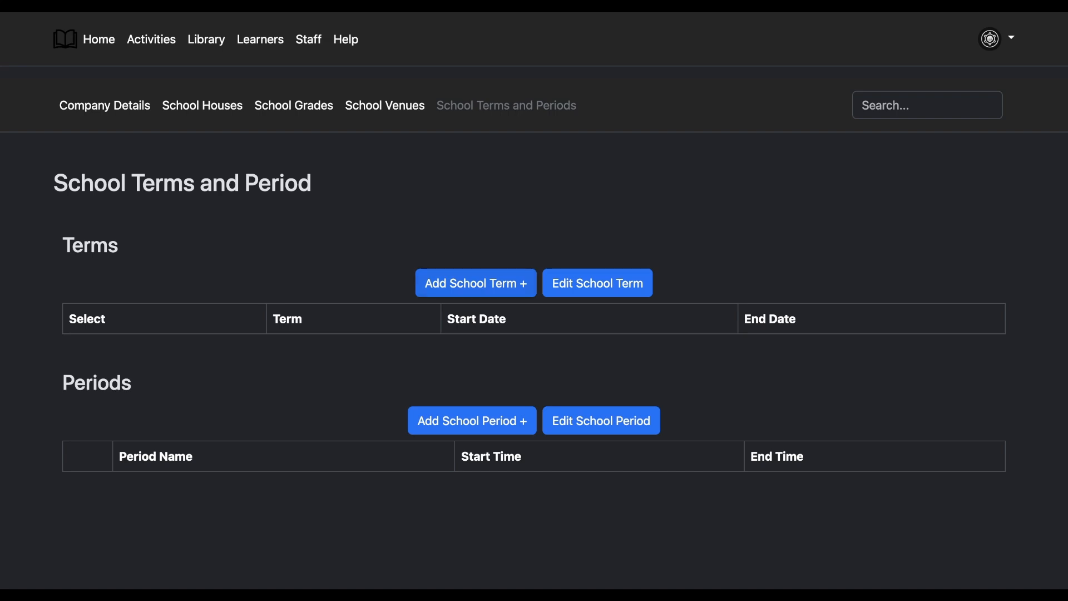
click(476, 283)
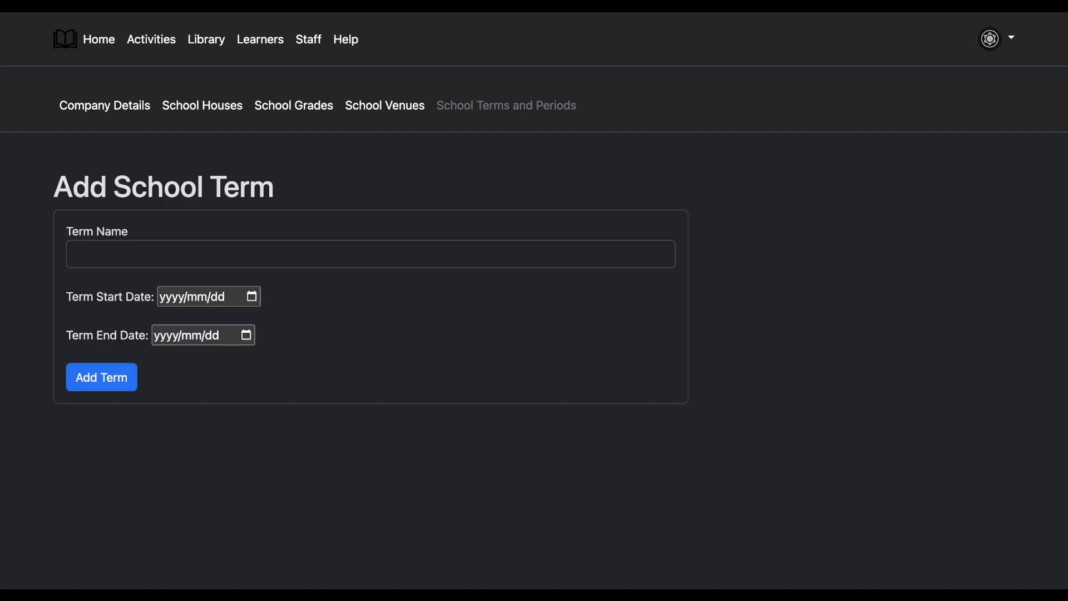
click(370, 255)
text(Term 1)
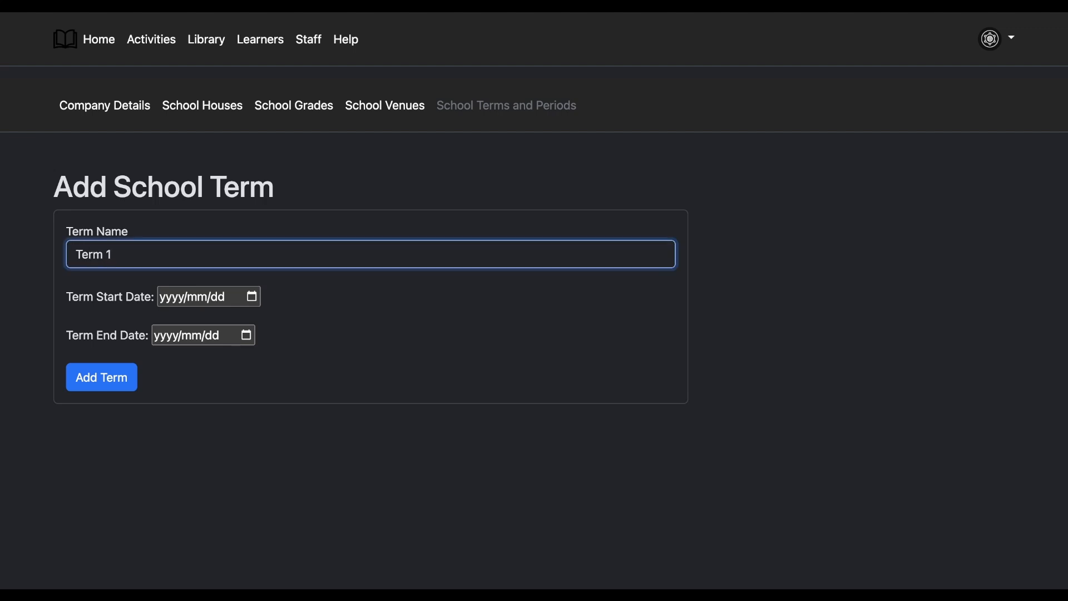
- Set the start date of Term 1 to 2025/01/15
click(253, 296)
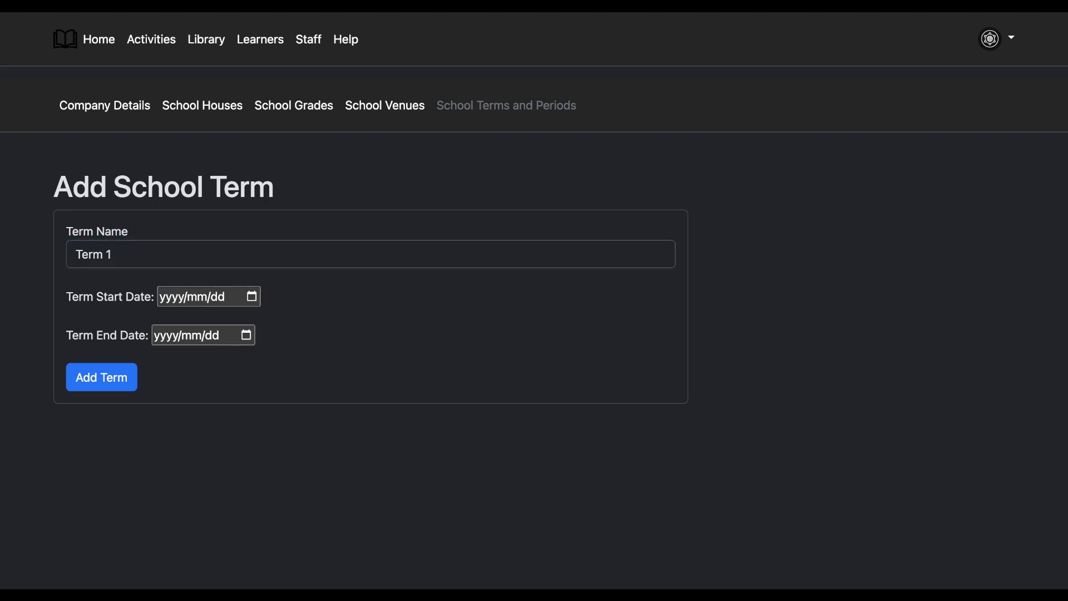
click(243, 442)
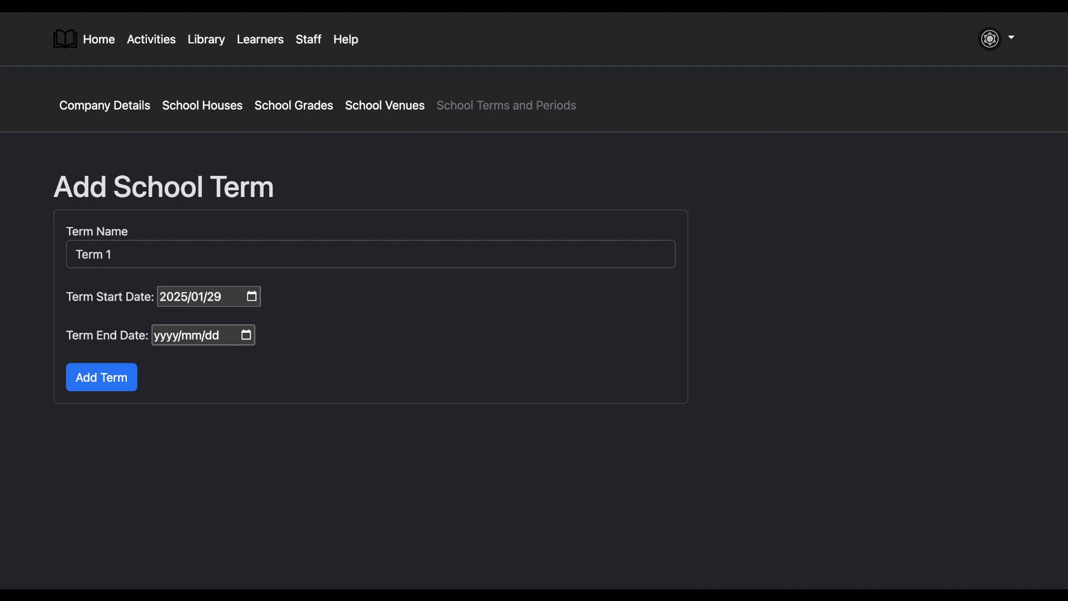
click(242, 404)
- Set the end date of Term 1 to 2025/03/07 and add the term
click(247, 335)
click(238, 481)
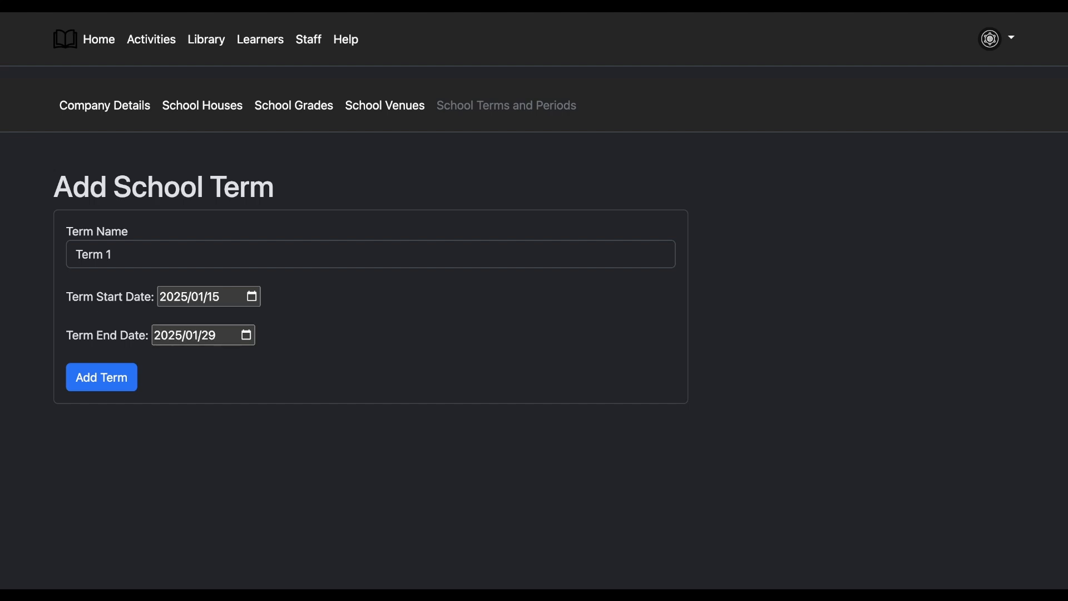
click(317, 361)
click(318, 361)
click(284, 423)
click(101, 378)
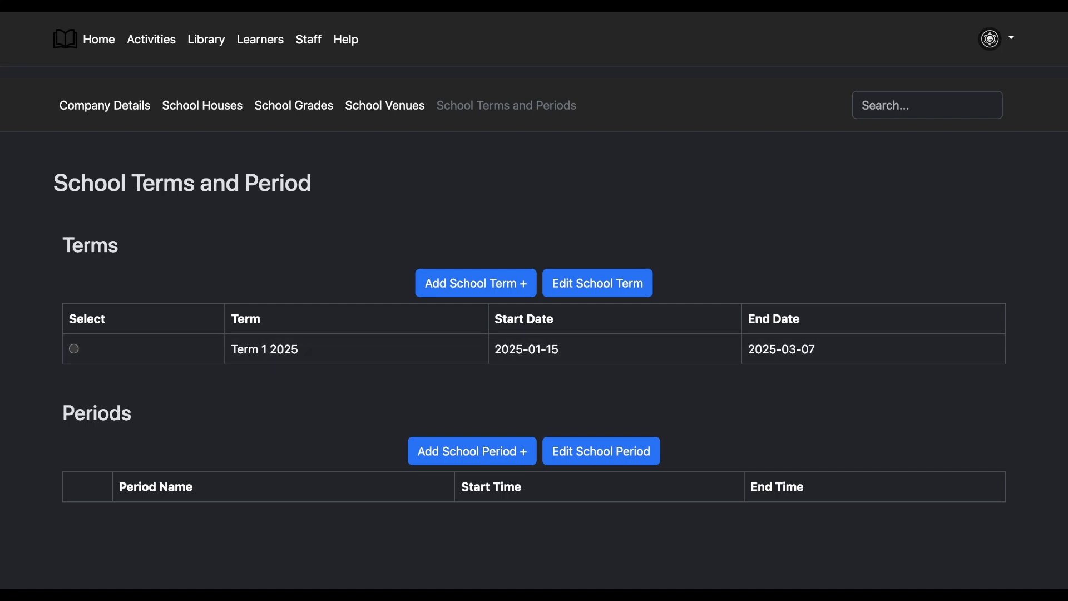
- Start another school term named Term 2 with the start date 2025/03/24
click(475, 283)
click(371, 255)
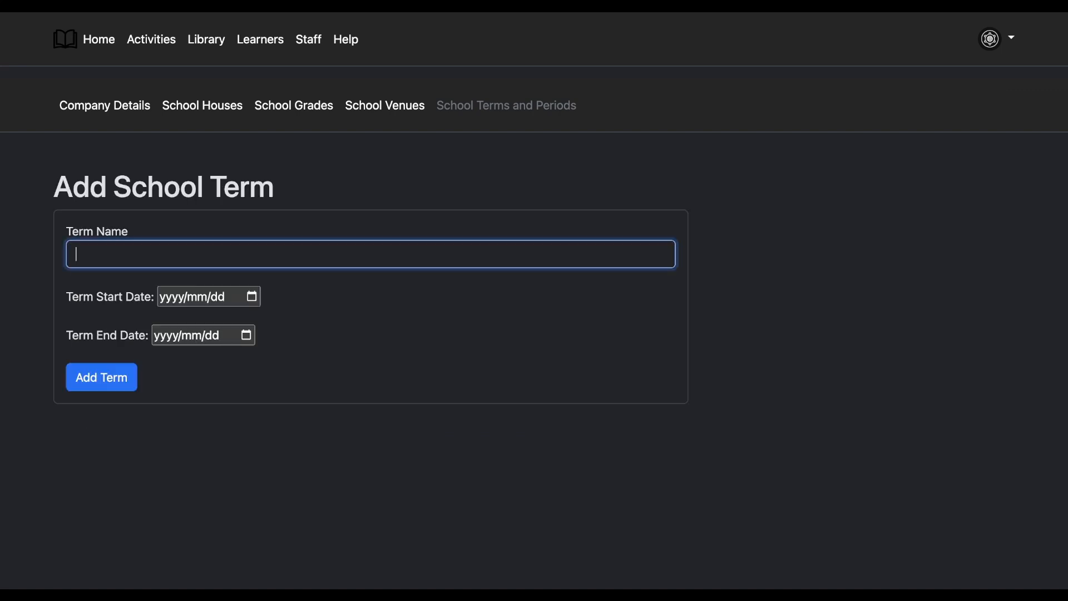
text(Term 2)
key(Tab)
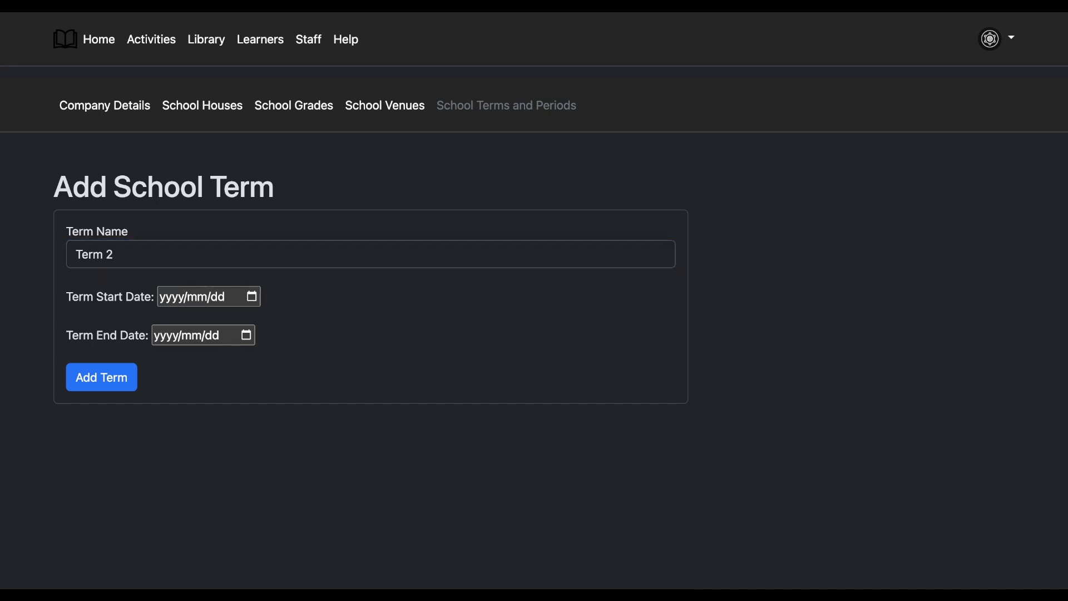
text(20250428)
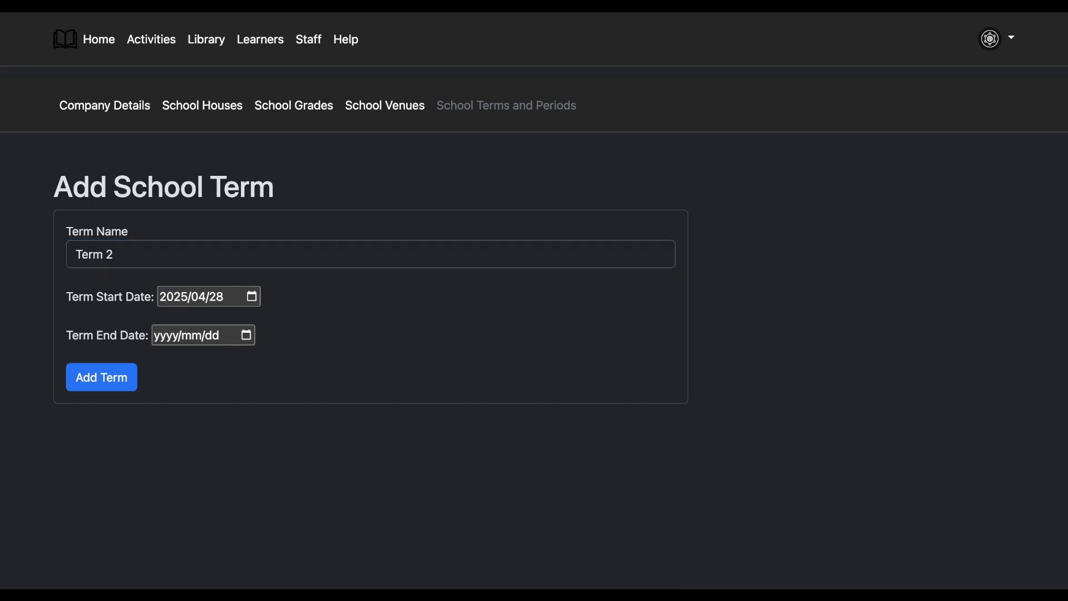
key(Down)
key(Right)
text(24)
key(Up)
key(Up)
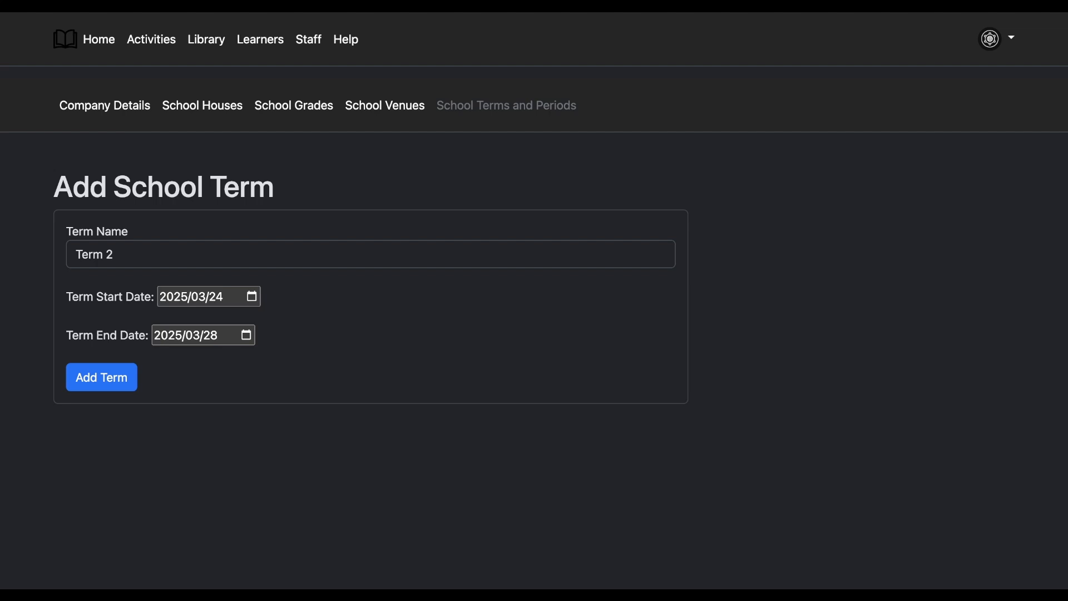
- Set the end date of Term 2 to 2025/06/27 and add the term
key(Down)
key(Up)
key(Down)
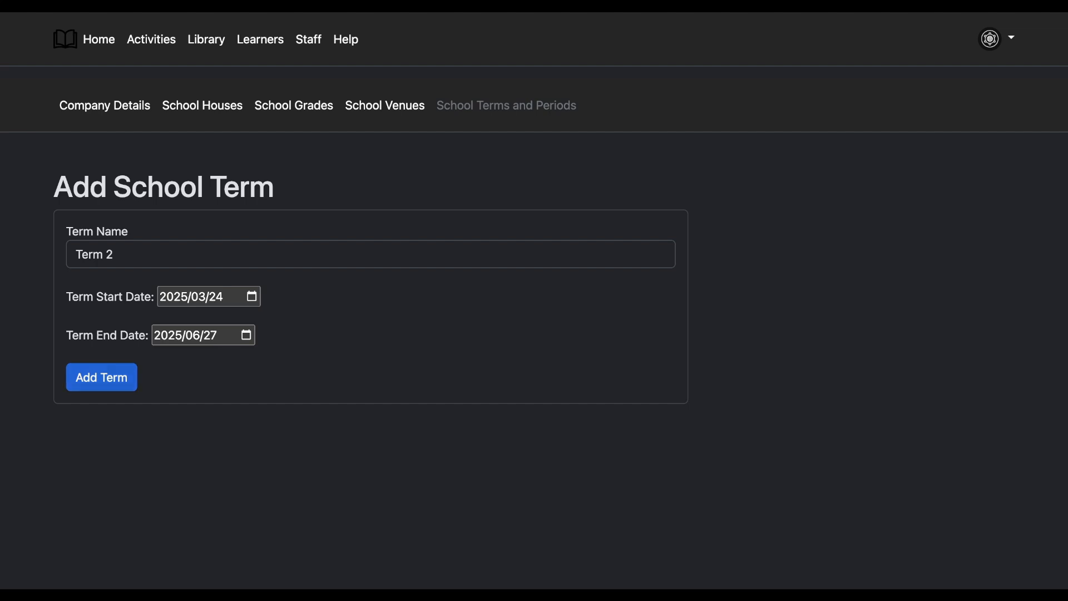
click(101, 377)
- Start another school term named Term 3 with the start date 2025/07/28
click(474, 282)
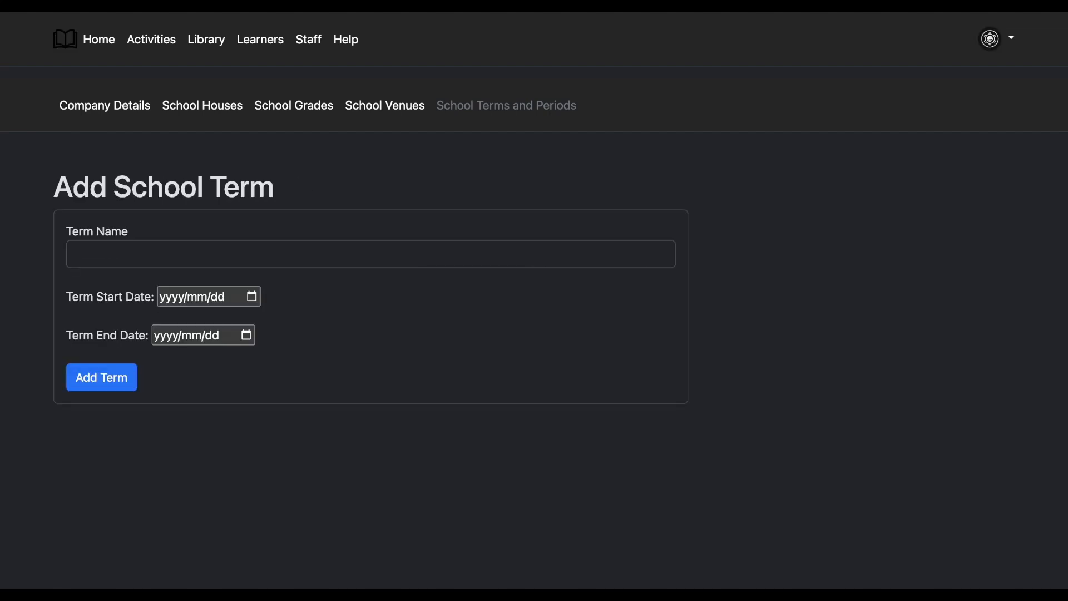
click(371, 255)
text(Term 3)
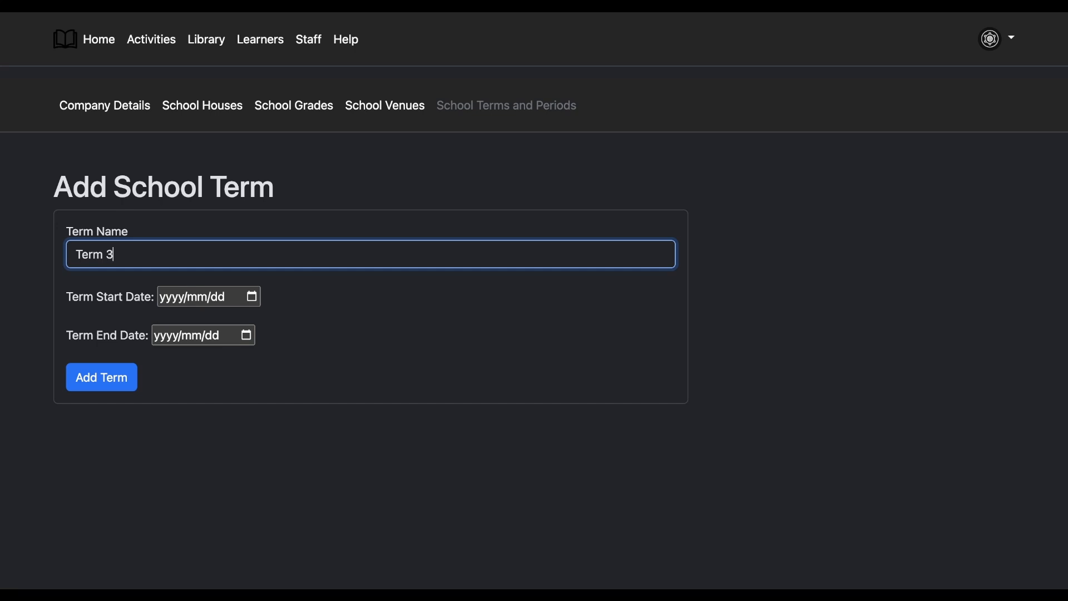
click(252, 297)
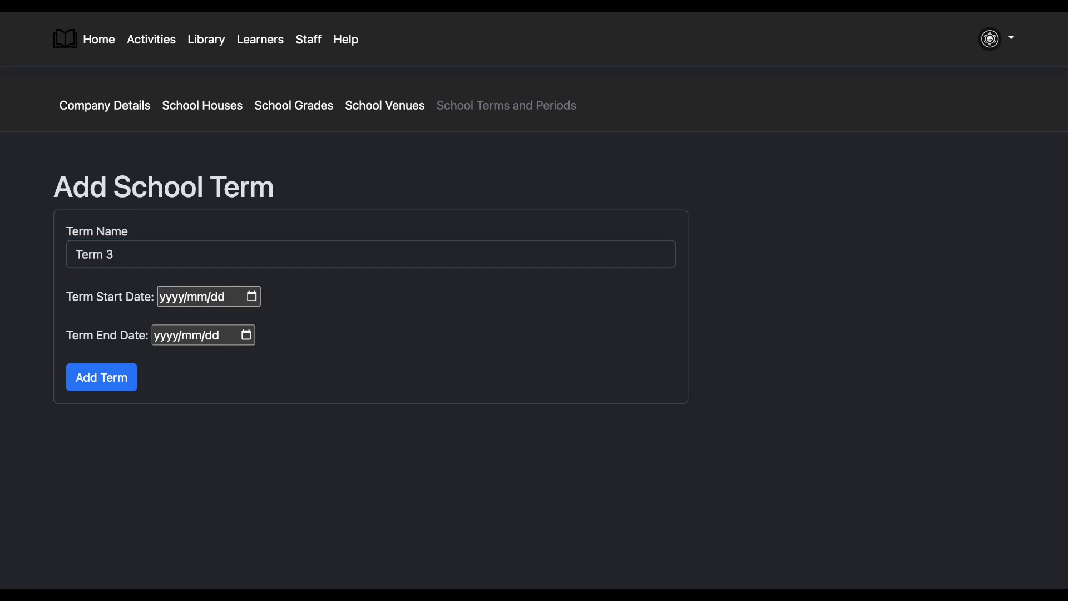
text(06/28)
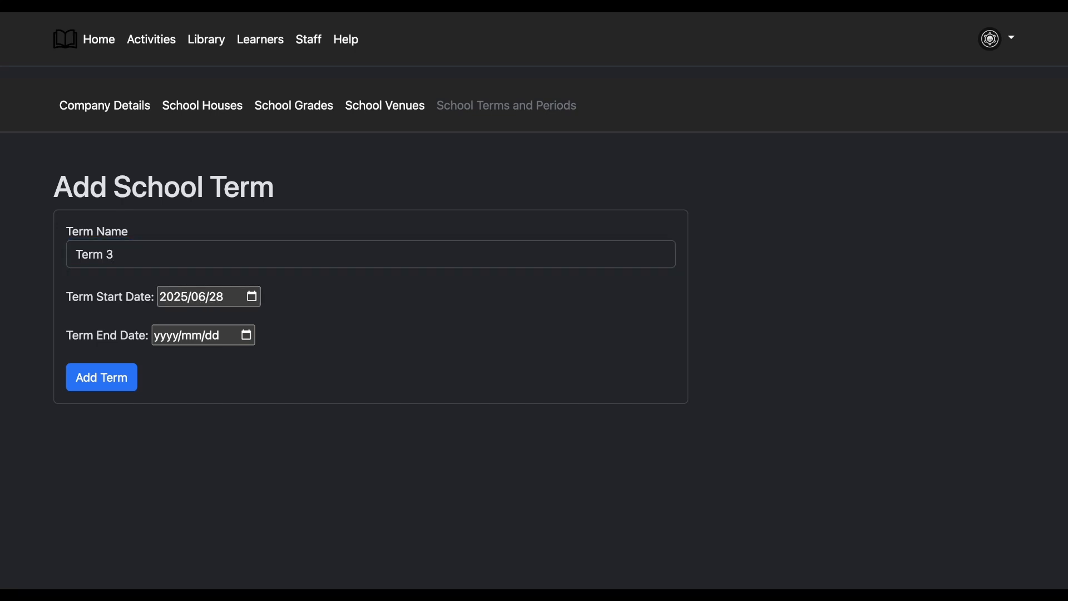
key(Up)
- Set the end date of Term 3 to 2025/09/26 and add the term
key(Tab)
key(Up)
text(06)
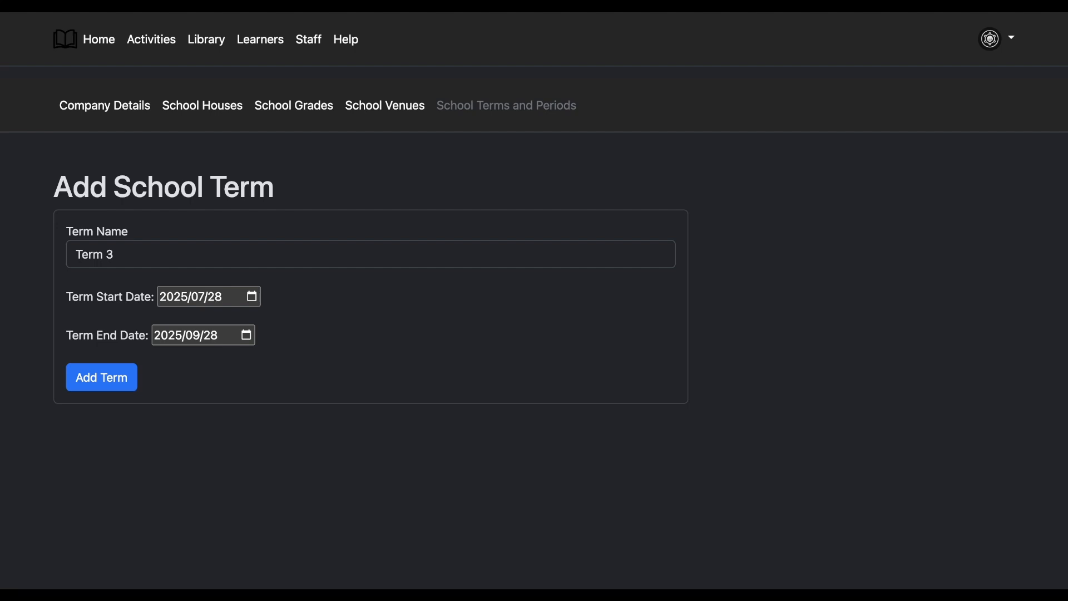
text(10)
key(Down)
key(Return)
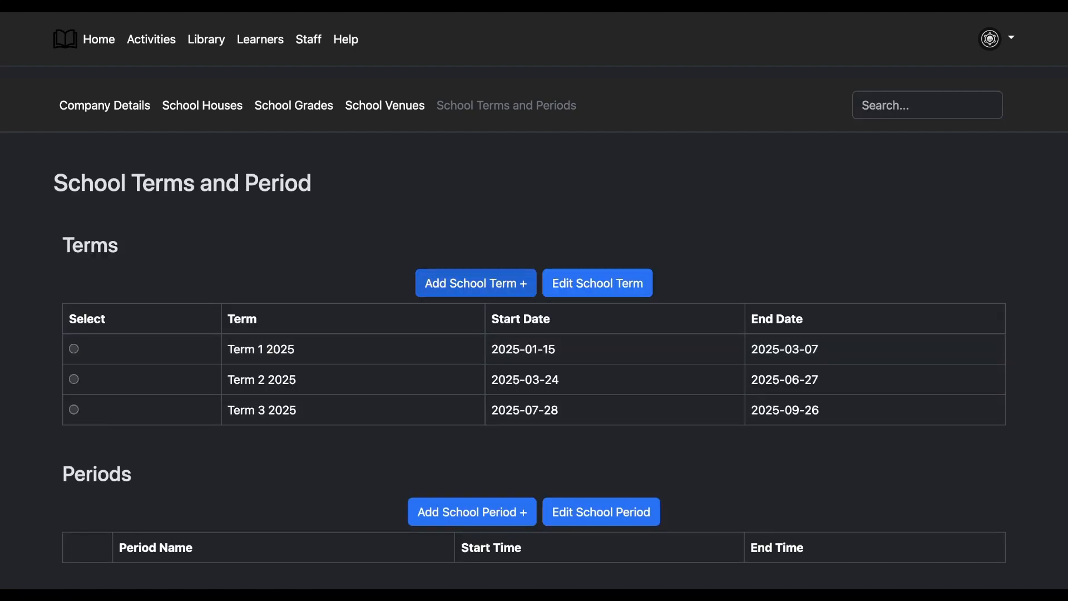
- Start another school term named Term 4 with the start date 2025/10/06
click(476, 283)
text(T)
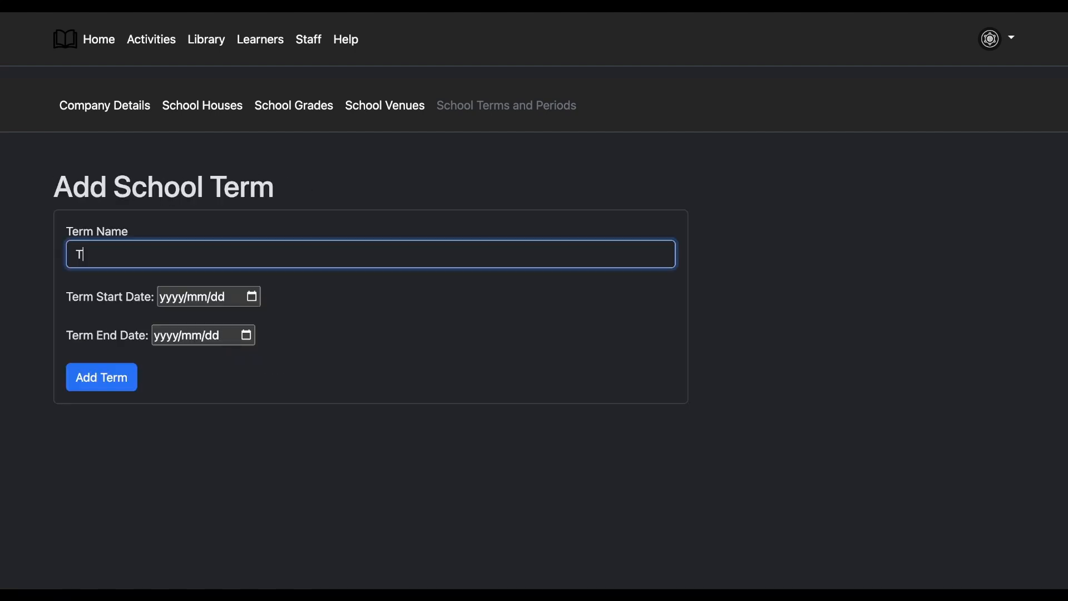
text(erm 4)
key(Tab)
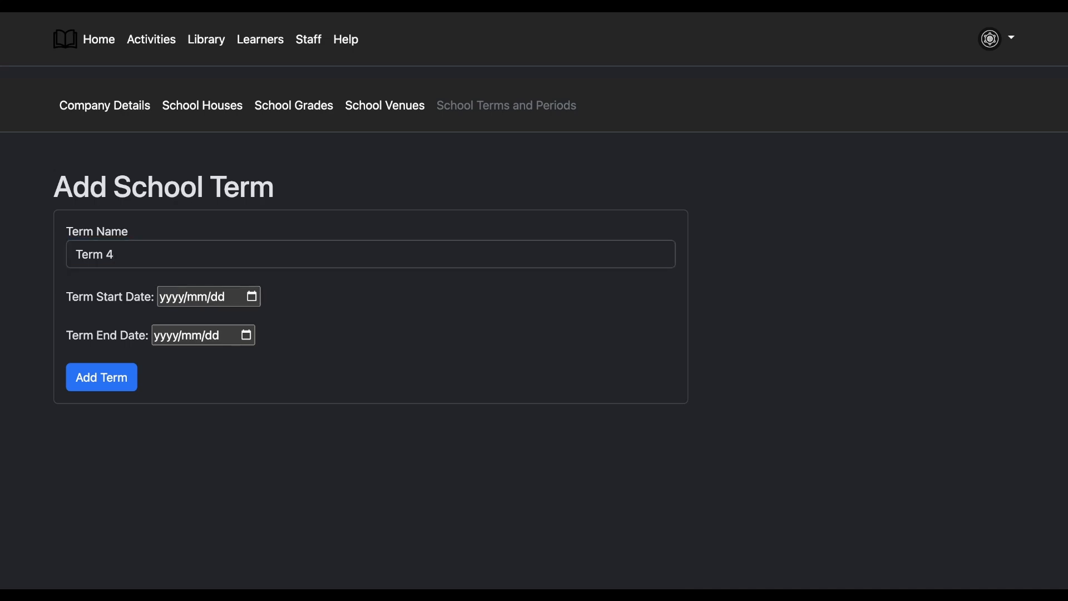
key(Page_Down)
key(Page_Down)
key(Page_Down)
key(Page_Down)
key(Page_Down)
key(Page_Down)
key(Page_Down)
key(Page_Down)
key(Page_Down)
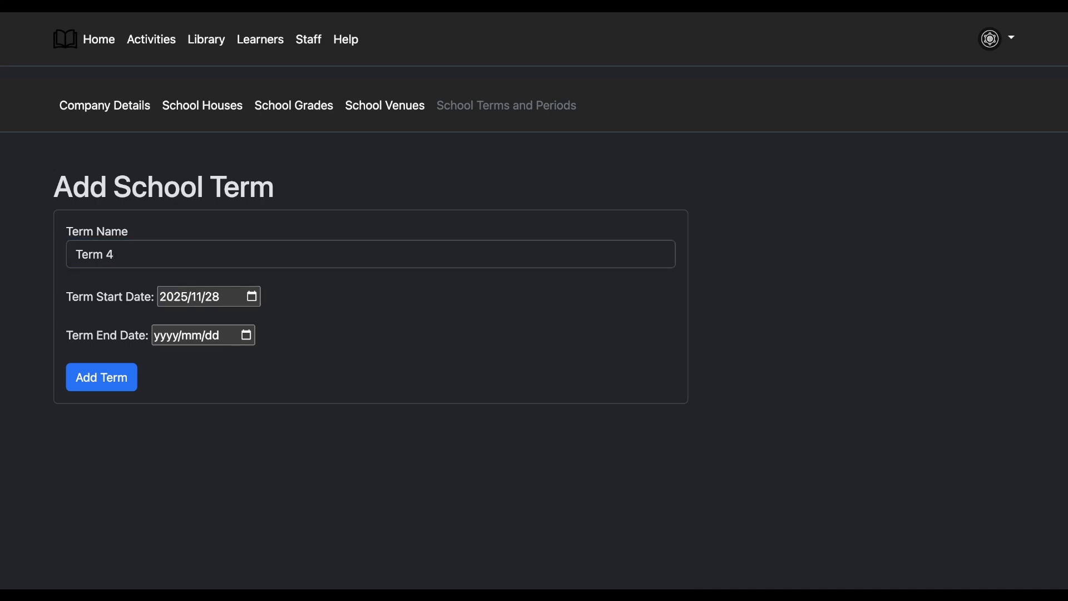
key(Down)
text(06)
- Set the end date of Term 4 to 2025/12/12 and add the term
key(Page_Down)
key(Page_Down)
key(Page_Down)
key(Page_Down)
key(Page_Down)
key(Page_Down)
key(Page_Down)
key(Page_Down)
key(Page_Down)
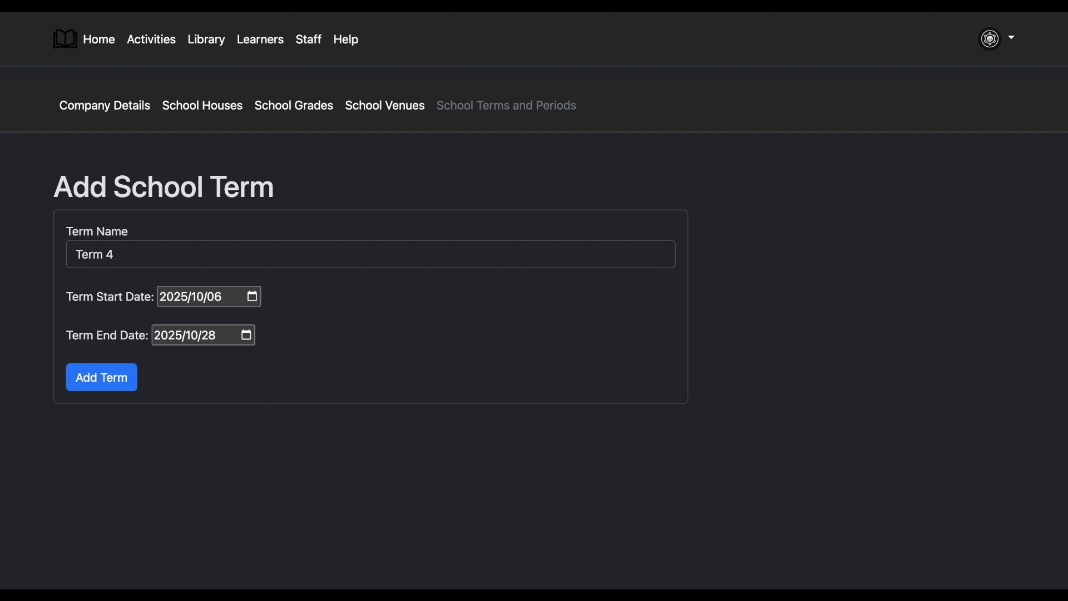
key(Up)
key(Up)
text(12)
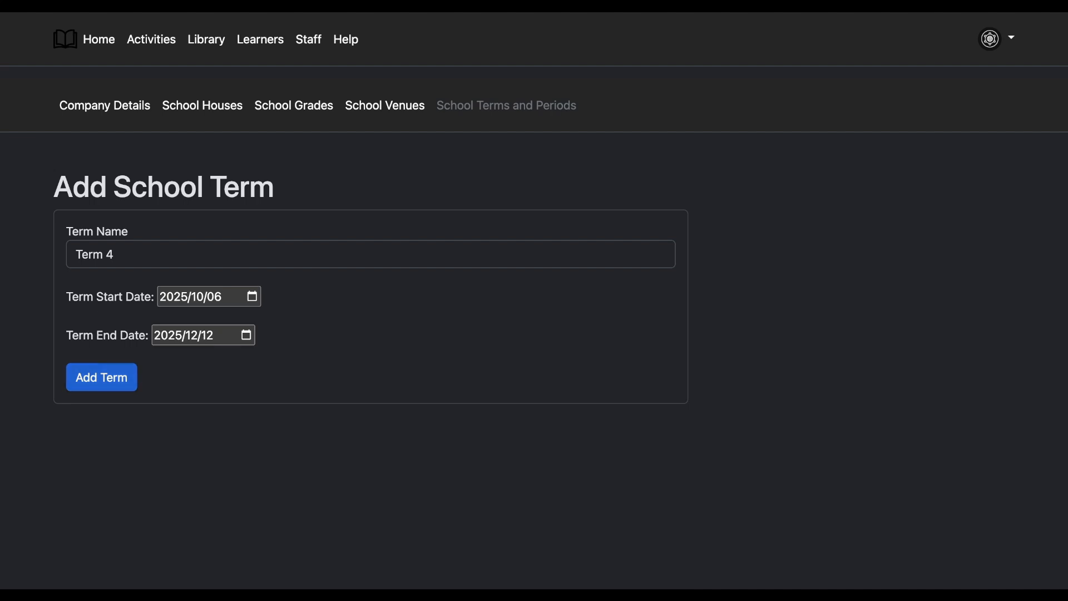
click(102, 379)
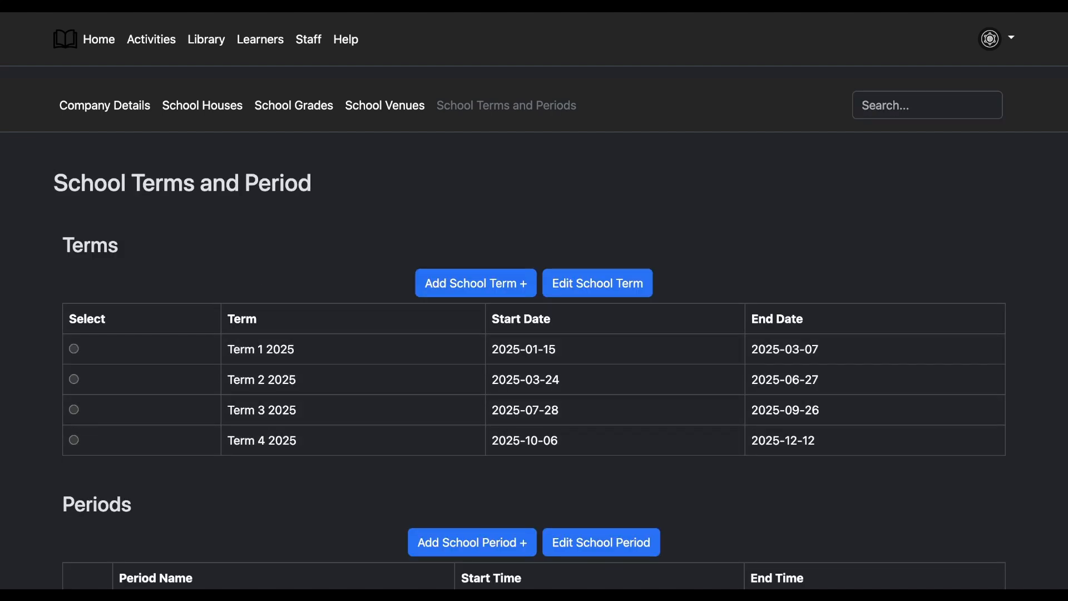
- Add a school period named After School 1 that runs from 13:30 to 14:30
scroll(534, 301, down, 1)
scroll(472, 521, up, 1)
click(472, 526)
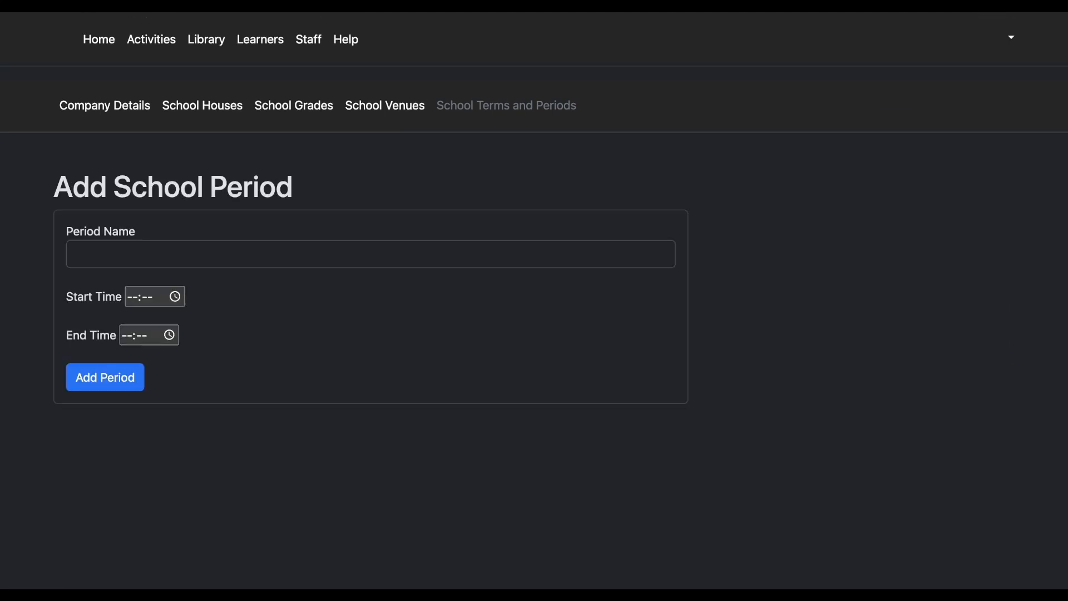
click(370, 254)
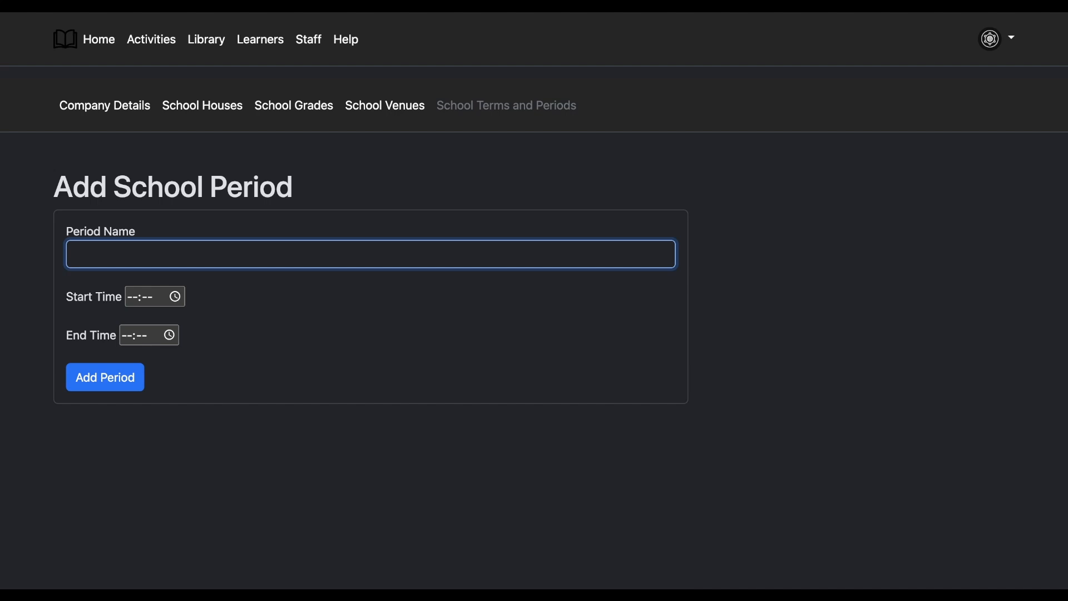
text(After School 1)
click(174, 296)
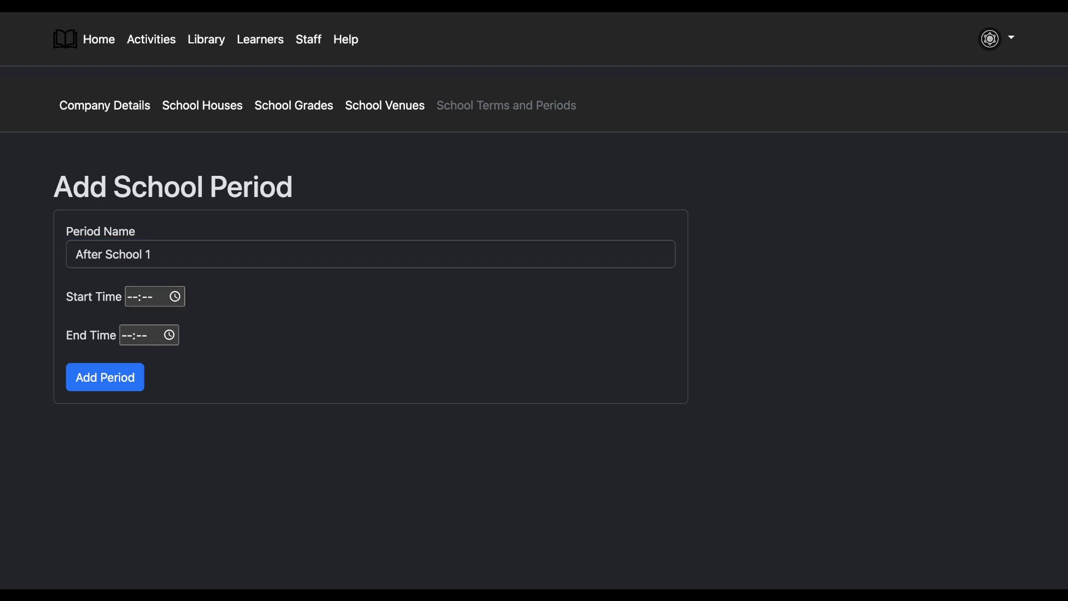
click(146, 323)
text(30)
click(140, 361)
text(30)
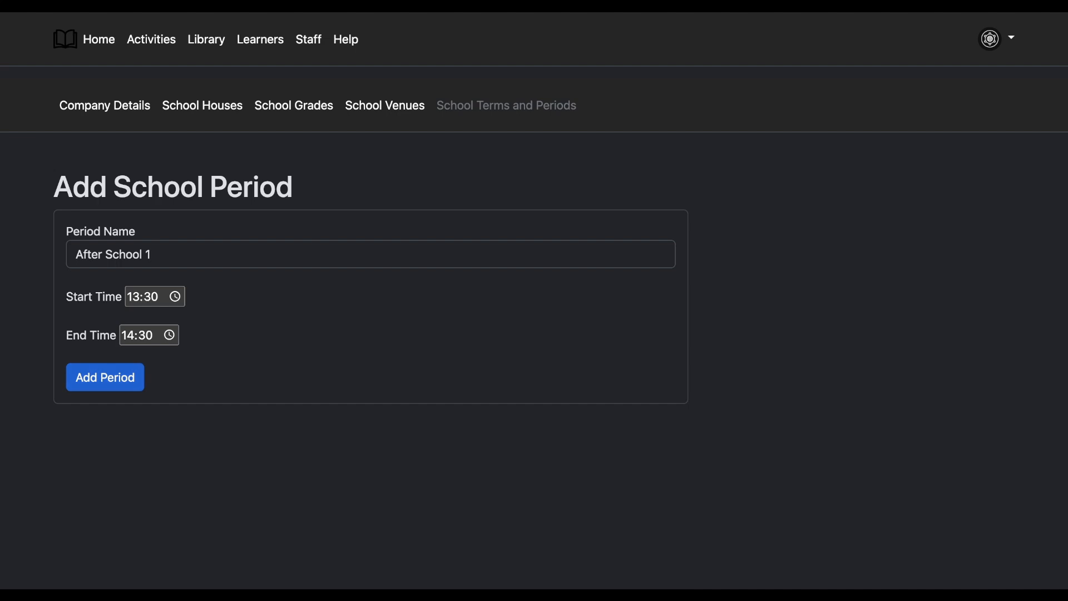
click(106, 377)
- Add a second school period named After School 2 that runs from 14:30 to 15:30
scroll(534, 389, down, 1)
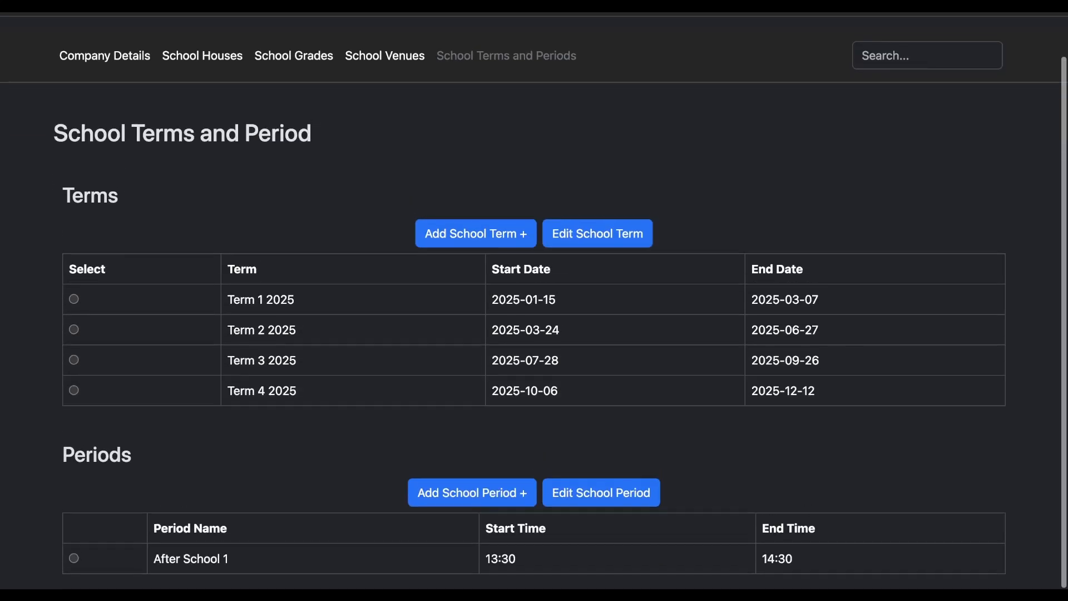
click(472, 495)
click(370, 254)
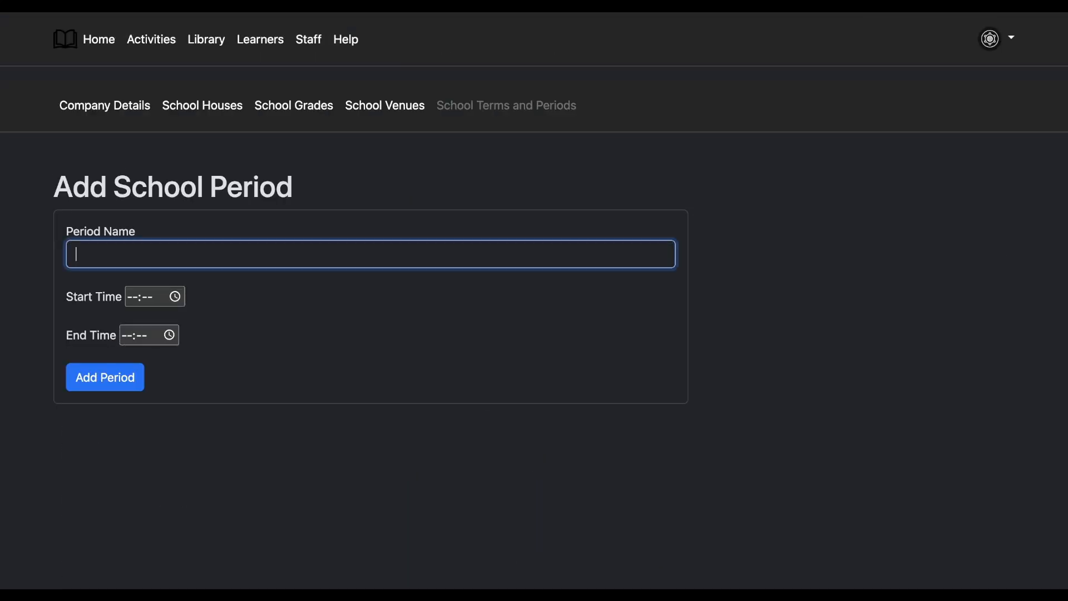
text(After School 2)
key(Tab)
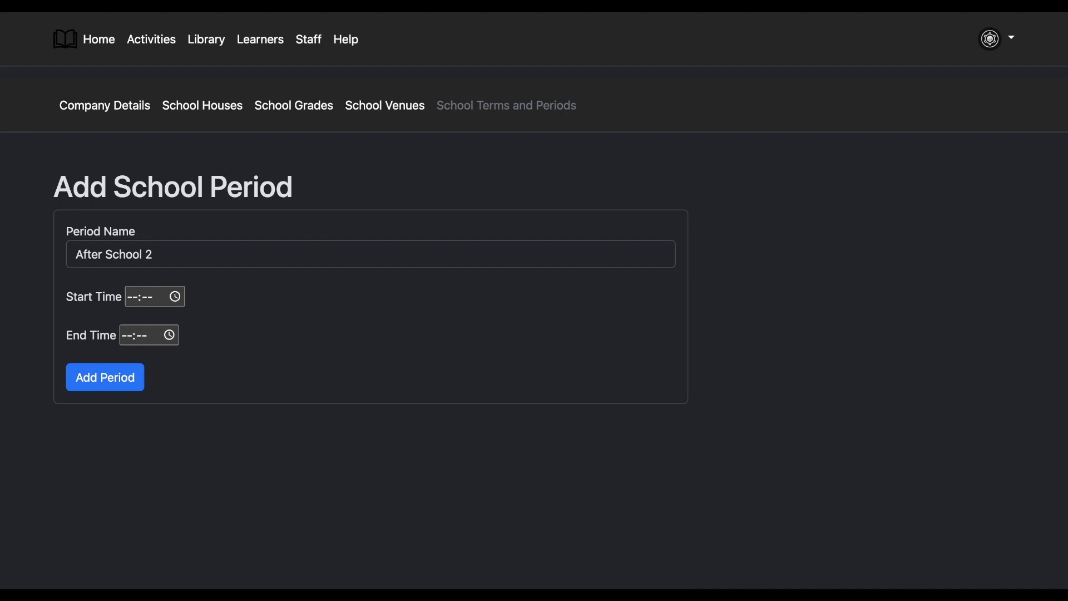
text(1419)
text(30)
click(142, 336)
click(170, 335)
click(135, 365)
click(177, 389)
click(106, 378)
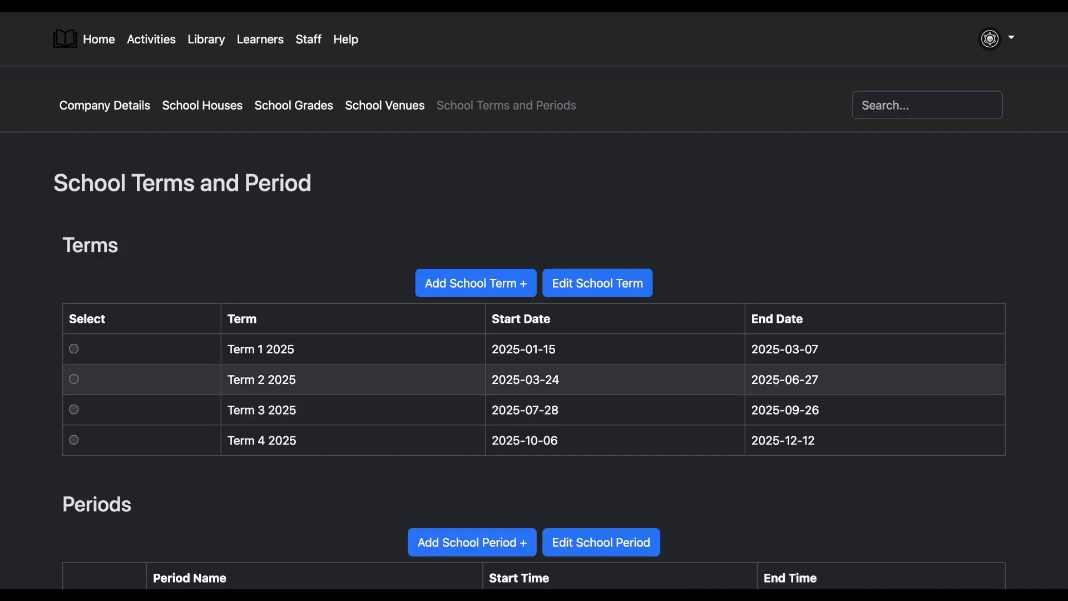
- Start a third school period named During School Period with the start time 12:30
scroll(473, 462, down, 2)
click(473, 466)
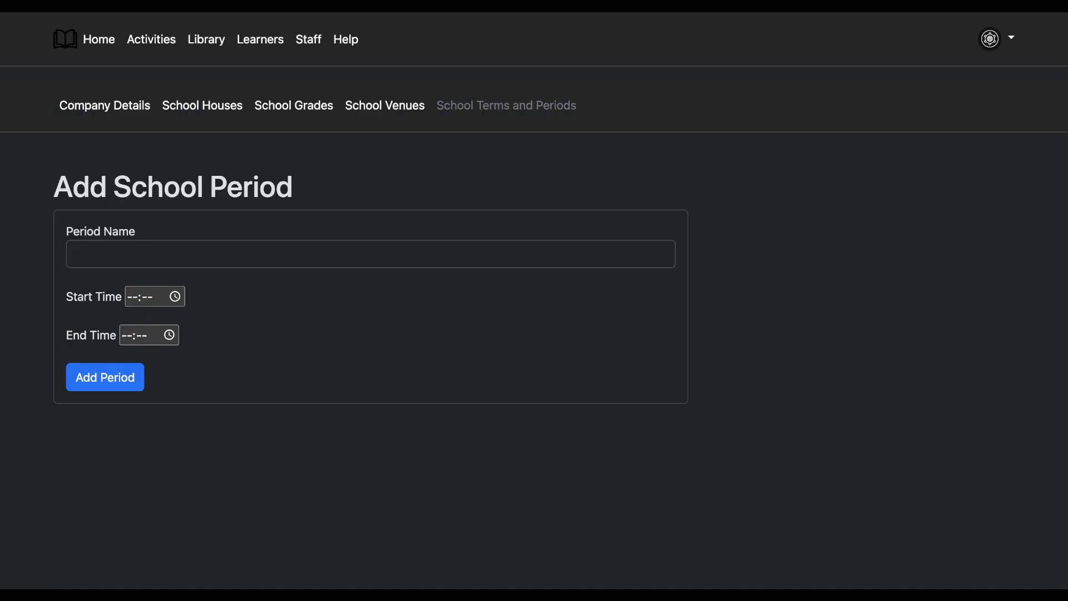
click(370, 254)
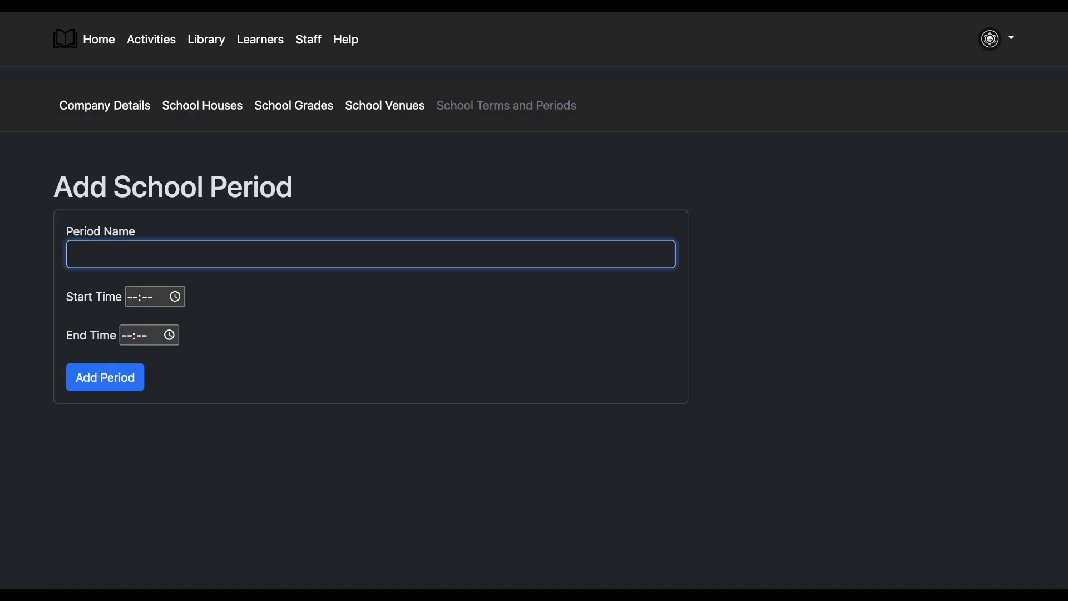
text(During School Period)
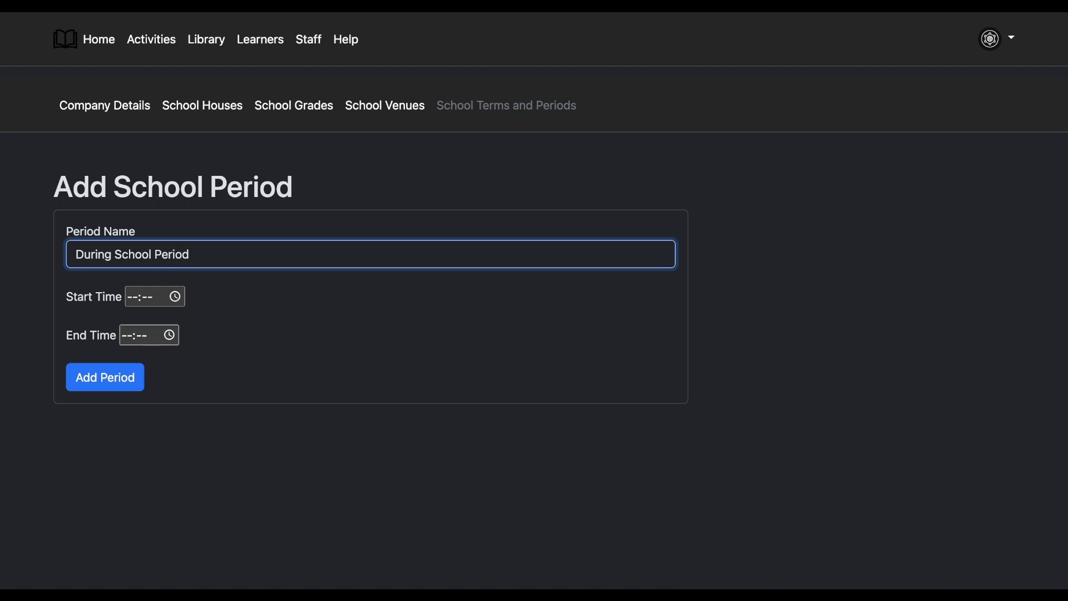
key(Tab)
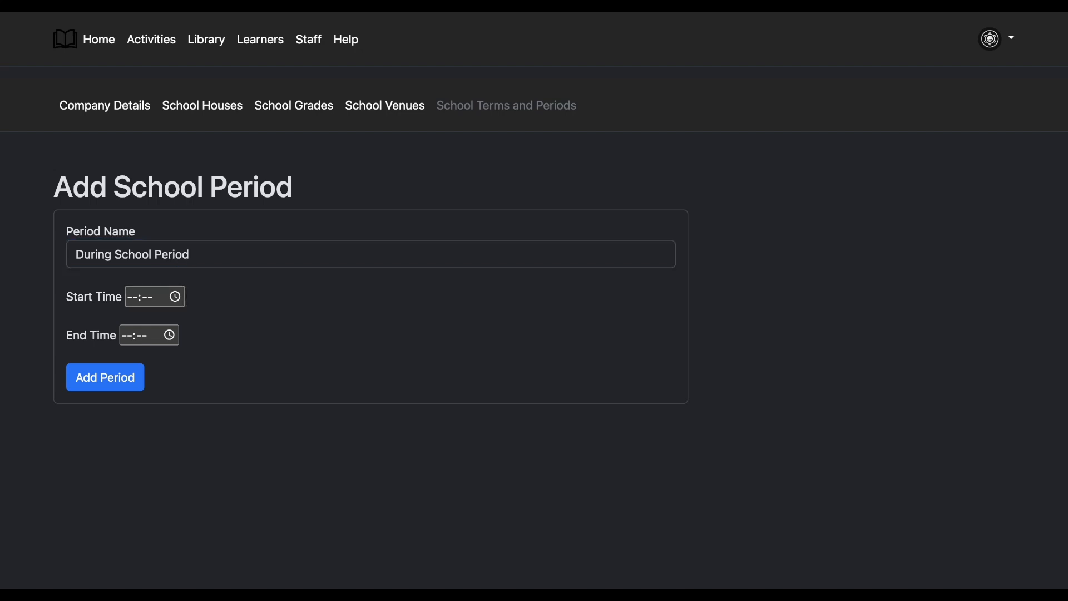
text(1219)
text(30)
- Set the end time of During School Period to 13:30, add the period and check the periods list
key(Tab)
text(13)
key(Tab)
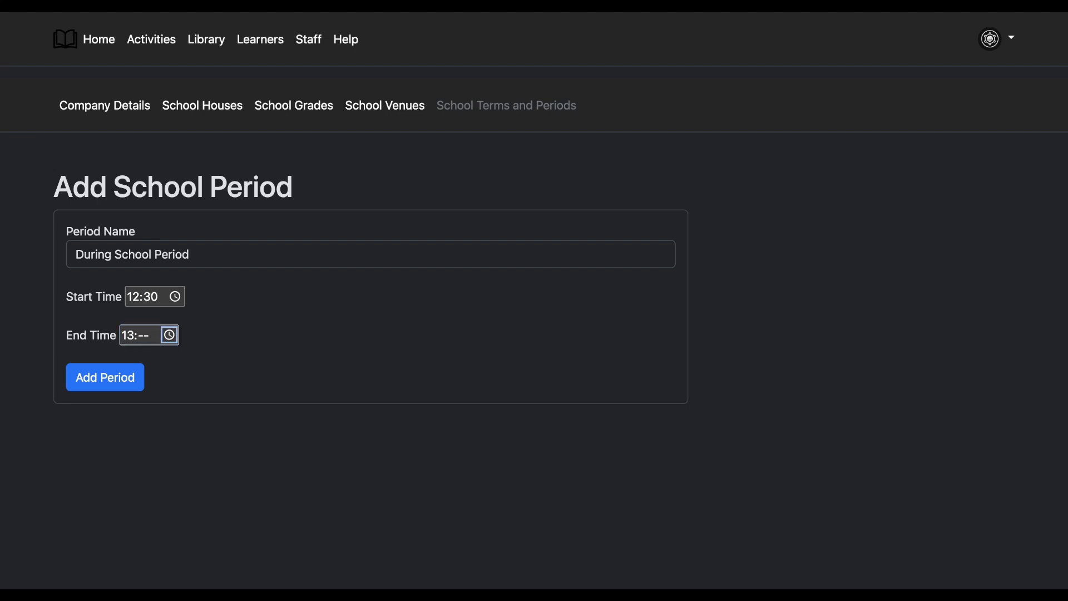
key(shift+Tab)
text(30)
click(105, 379)
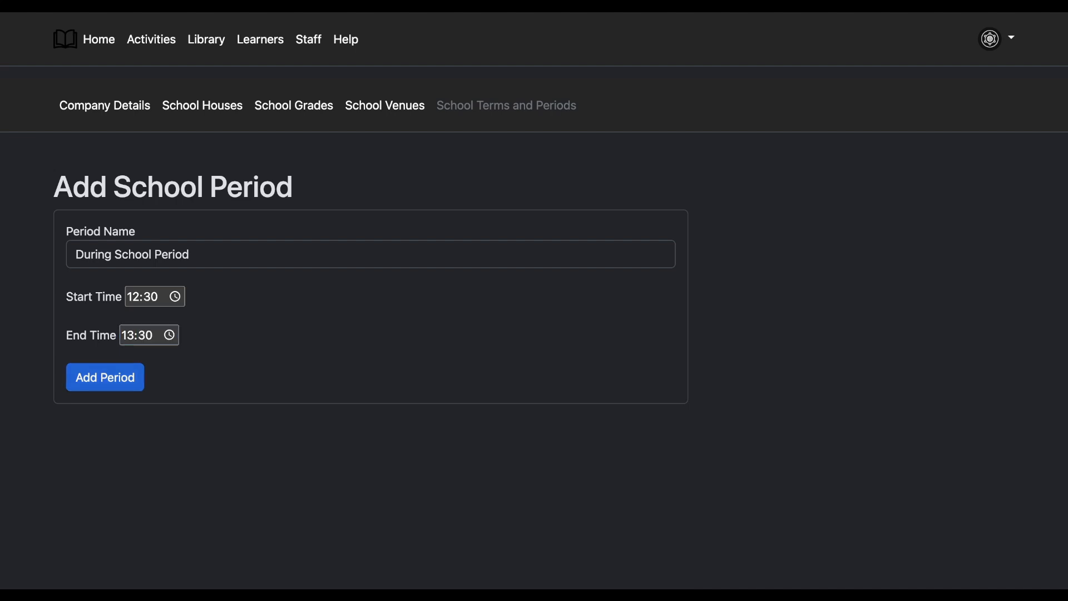
scroll(534, 334, down, 2)
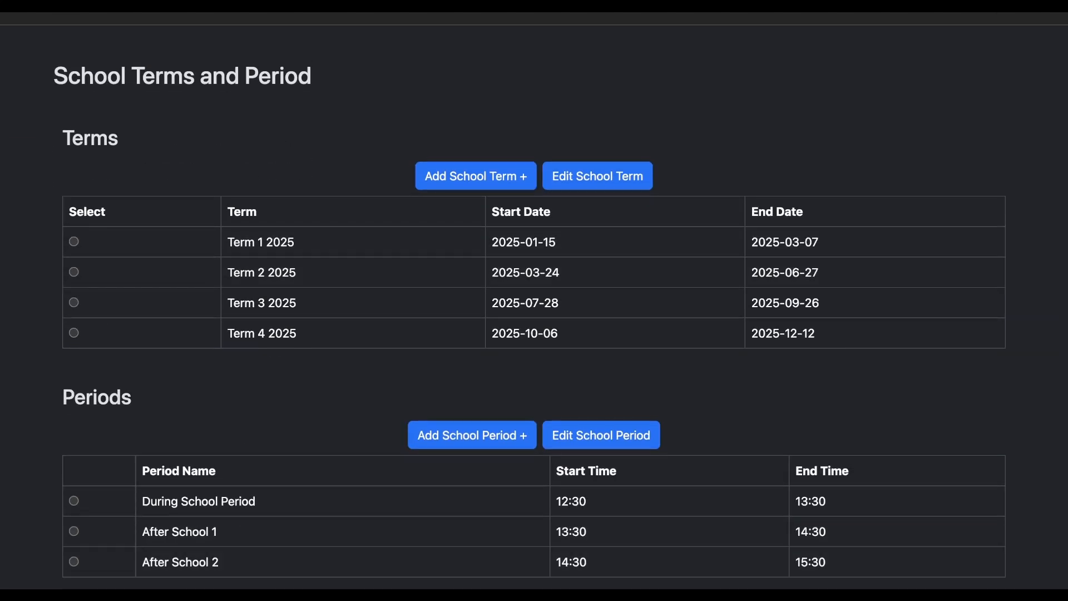
scroll(534, 334, up, 2)
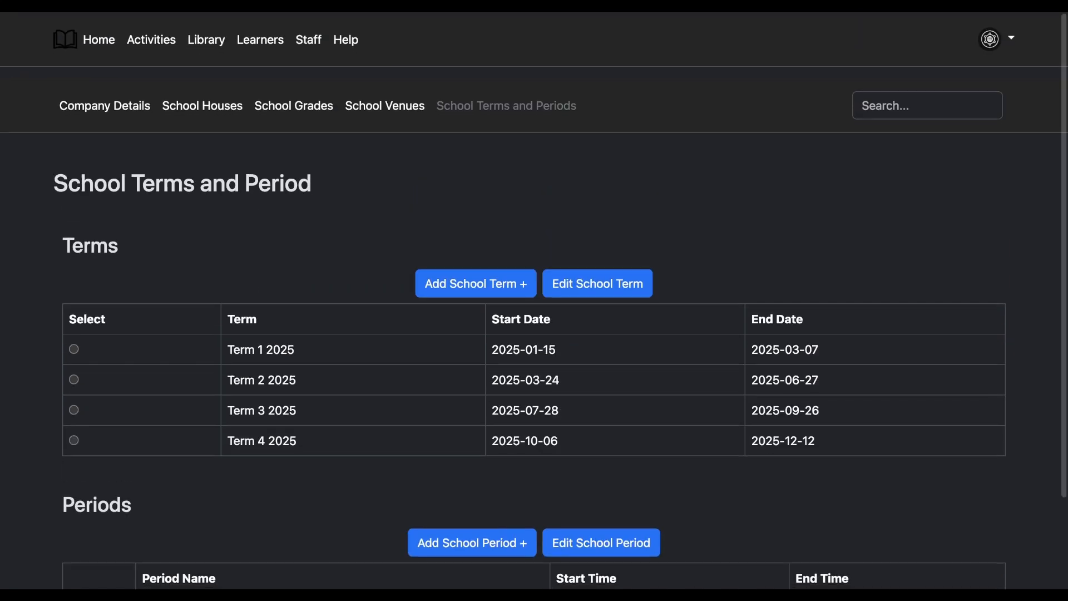